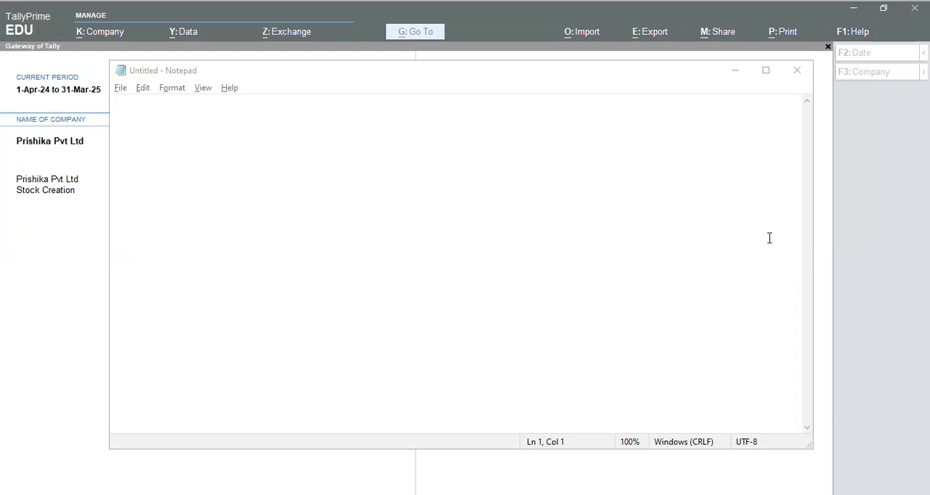
# - Write the heading "Purchase Entry (f9):" in the empty note and leave a blank line below it
pyautogui.click(409, 129)
pyautogui.write('Purchase Entry ')
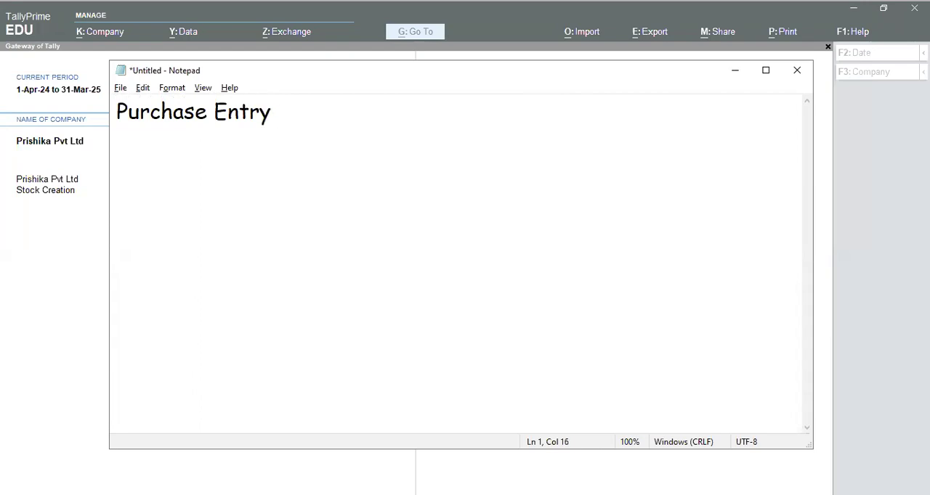
pyautogui.write('(f9):')
pyautogui.press('Return')
pyautogui.press('Return')
# - Write transaction "1)" with the buyer's first name, followed by "purchase 2 set of dress material from paras collection for rs.2100/- each."
pyautogui.write('1) ')
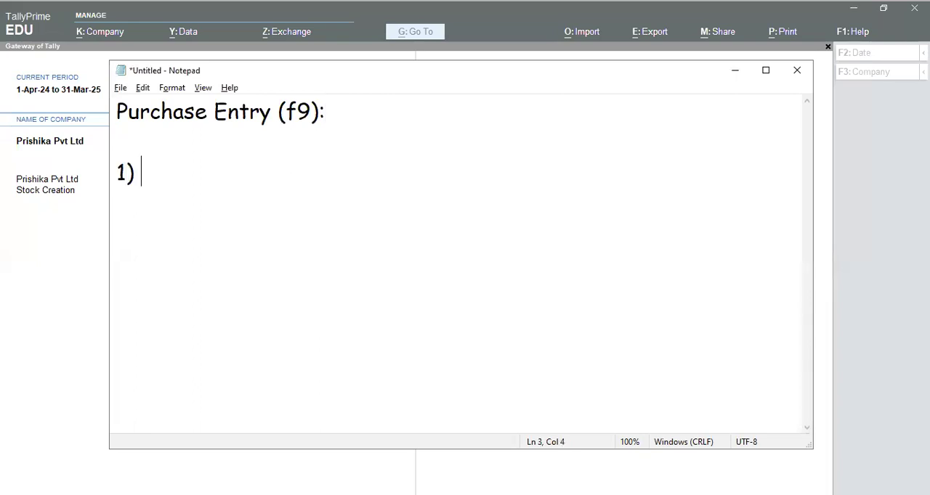
pyautogui.write('Sheetal ')
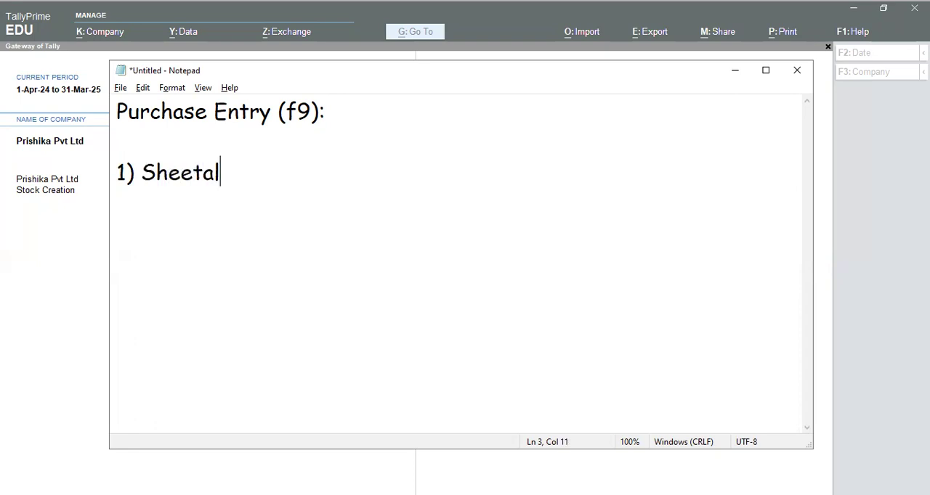
pyautogui.write('pur')
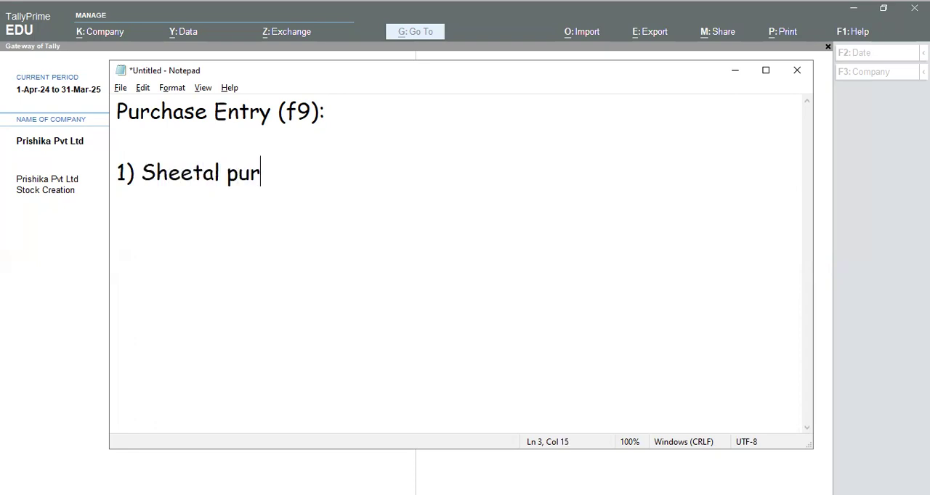
pyautogui.write('chase 2')
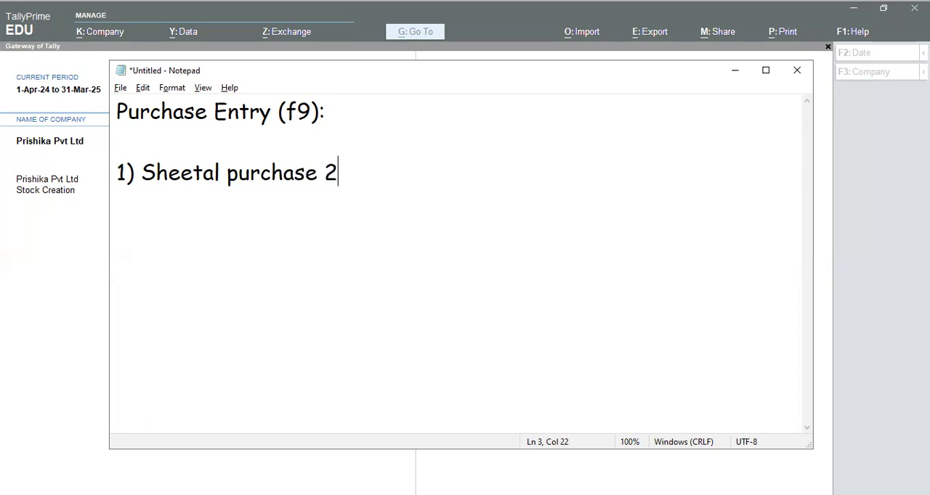
pyautogui.write(' set of')
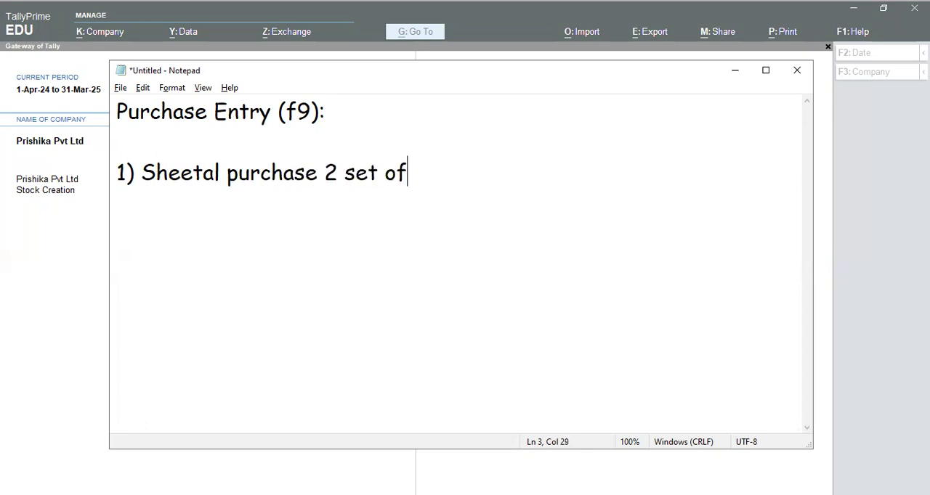
pyautogui.write(' dress mate')
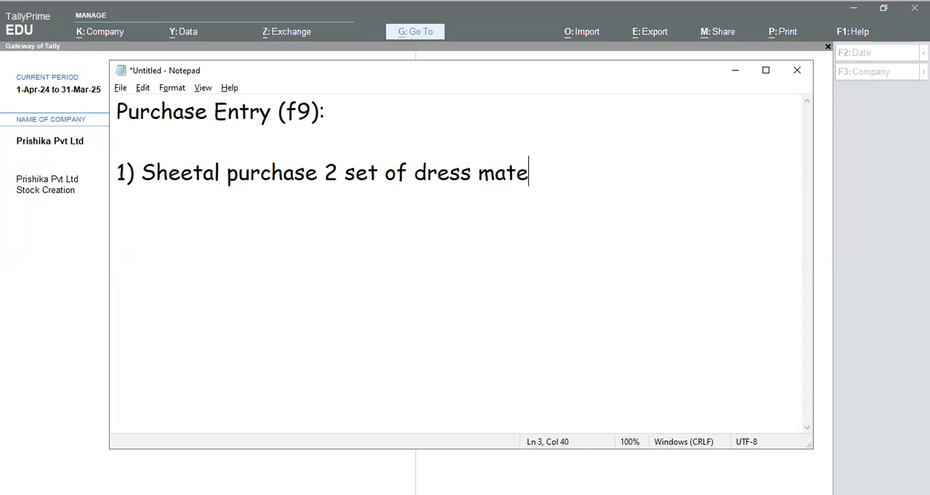
pyautogui.write('rial from pa')
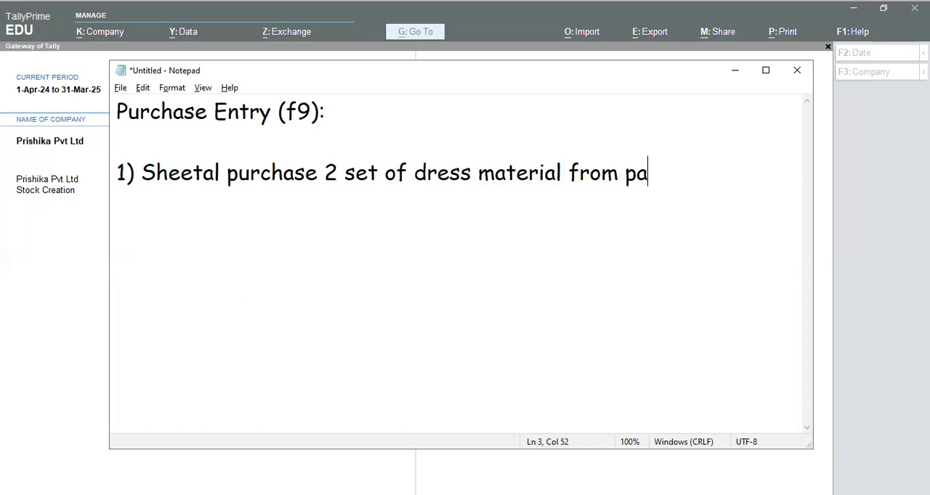
pyautogui.write('ras colle')
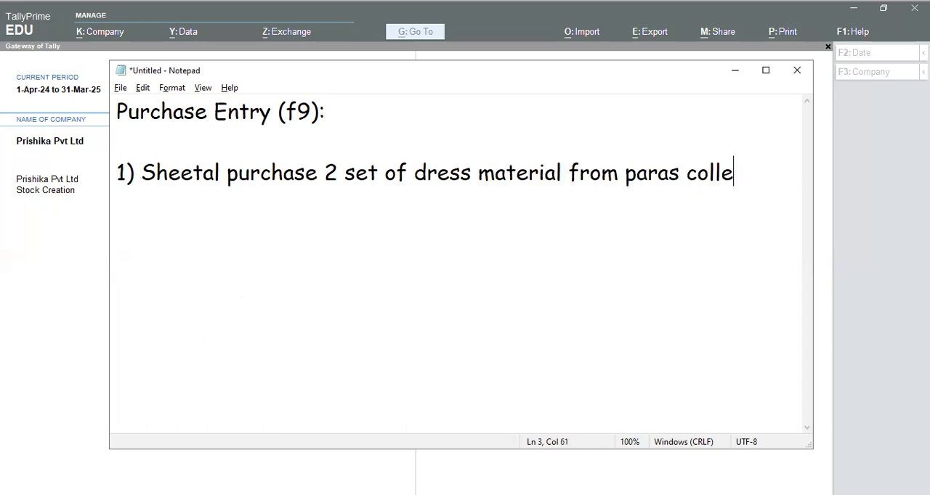
pyautogui.write('ction fo')
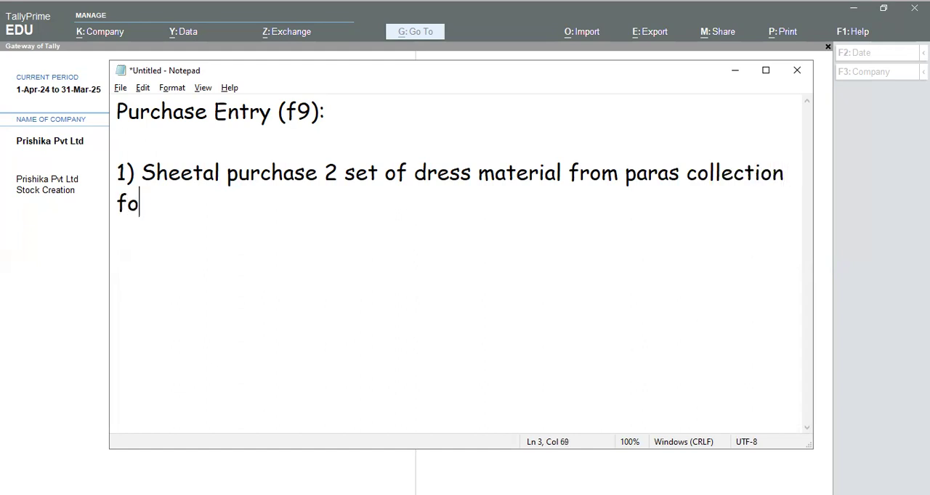
pyautogui.write('r rs.21')
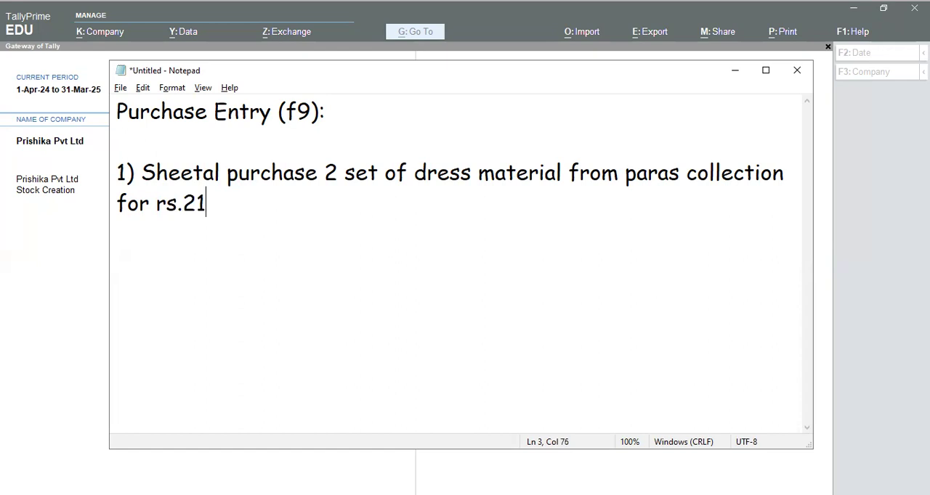
pyautogui.write('00/- e')
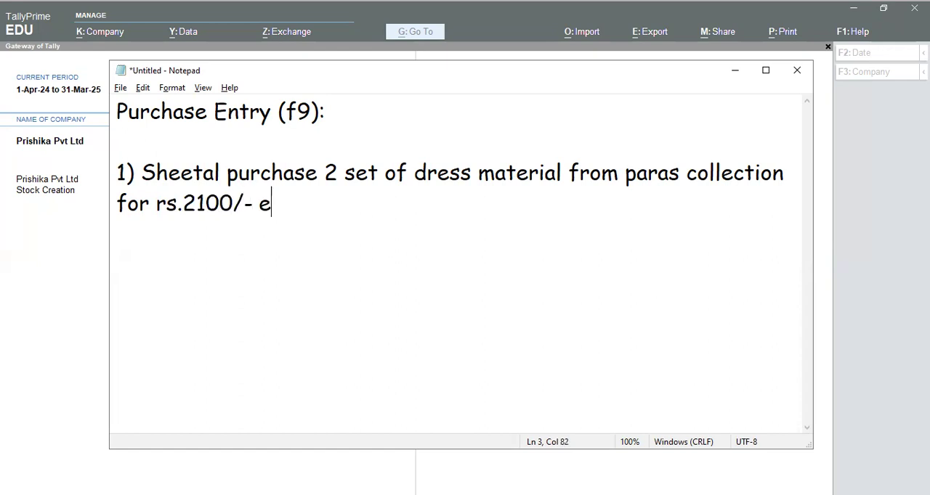
pyautogui.write('ach.')
pyautogui.press('Return')
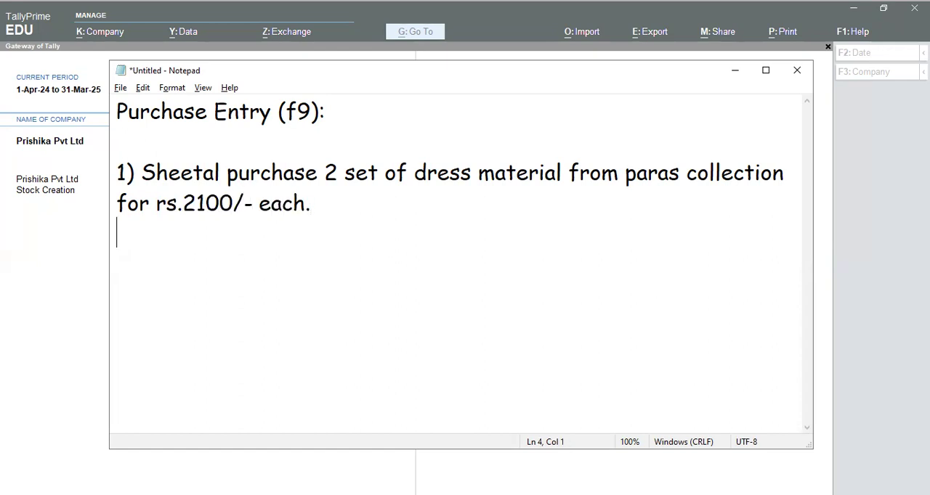
# - Add the line "Party Name: Paras collection (sundary creditor)" below the transaction, separated by a blank line
pyautogui.press('Return')
pyautogui.write('Party ')
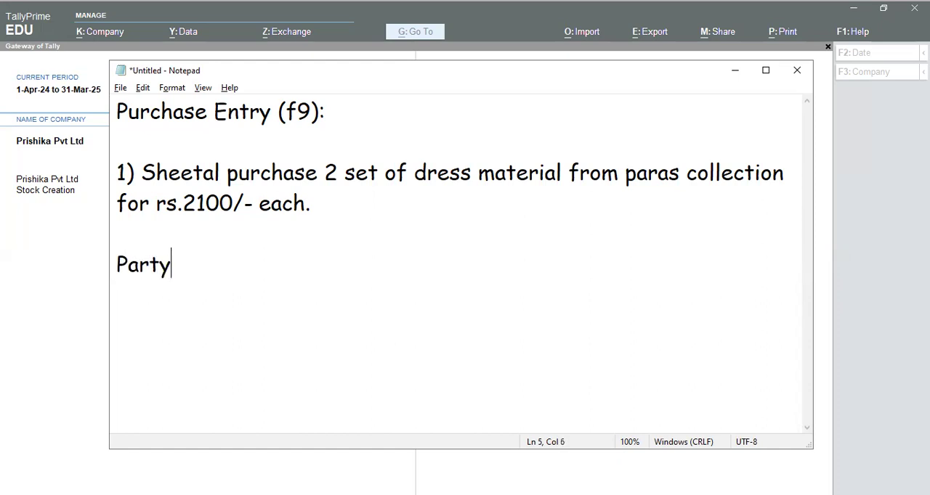
pyautogui.write('Name: P')
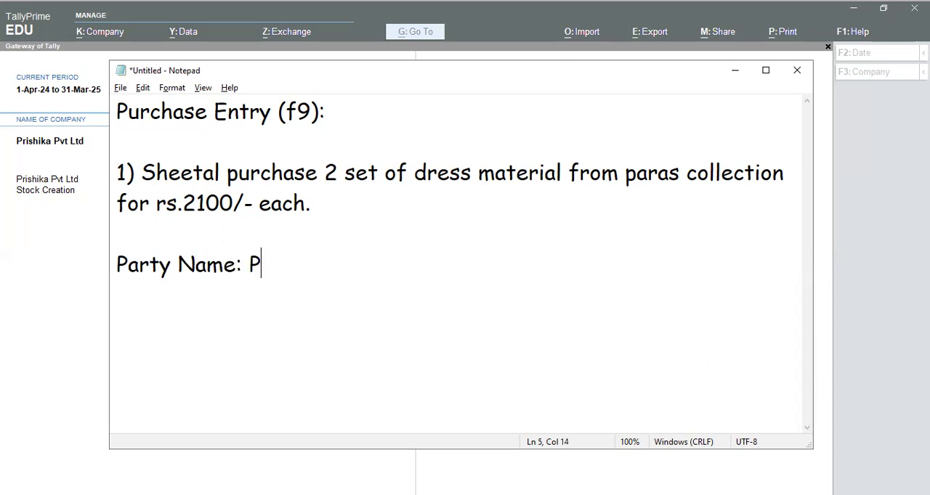
pyautogui.write('arar')
pyautogui.press('BackSpace')
pyautogui.write('s ')
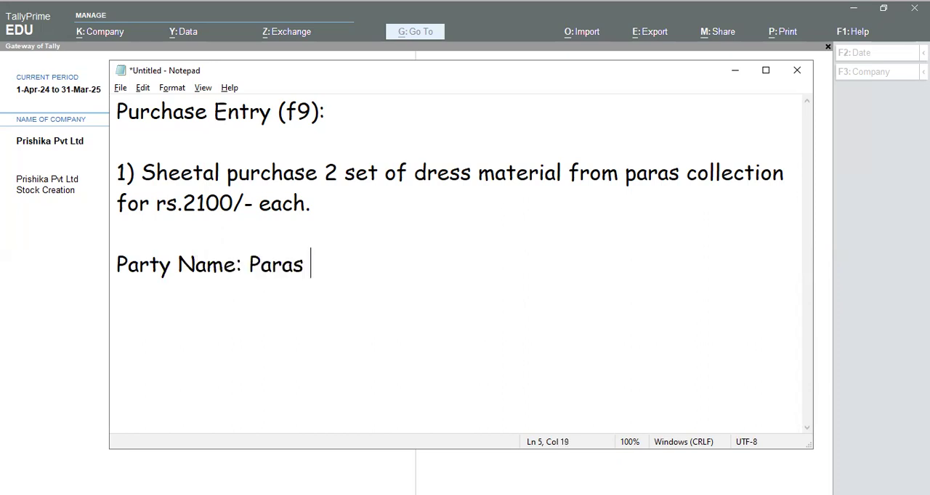
pyautogui.write('collection ')
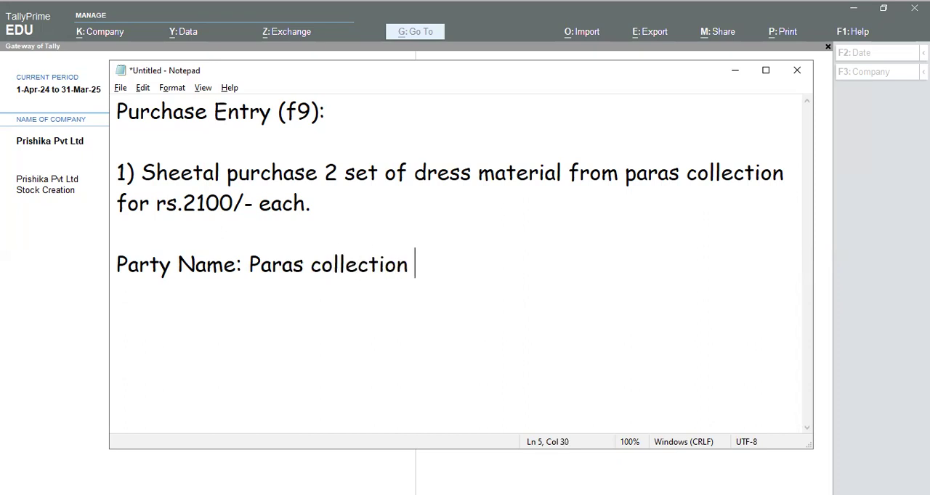
pyautogui.write('(sundar')
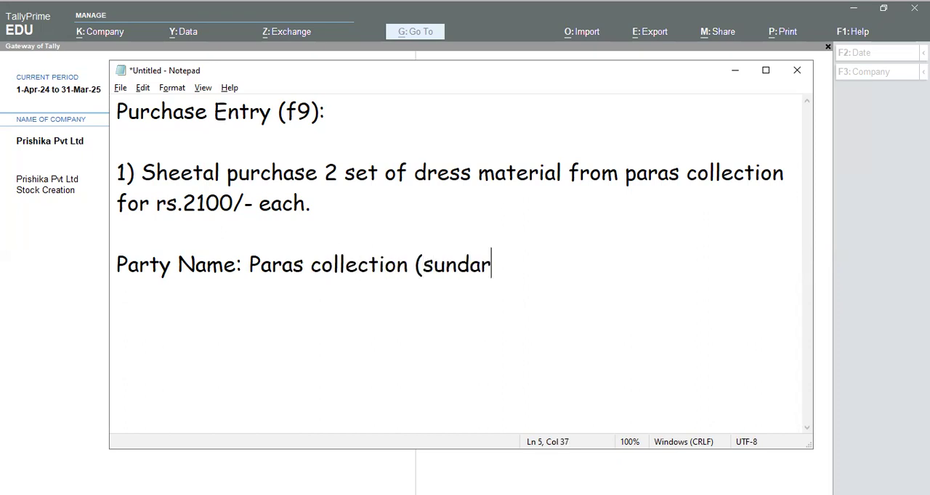
pyautogui.write('y credi')
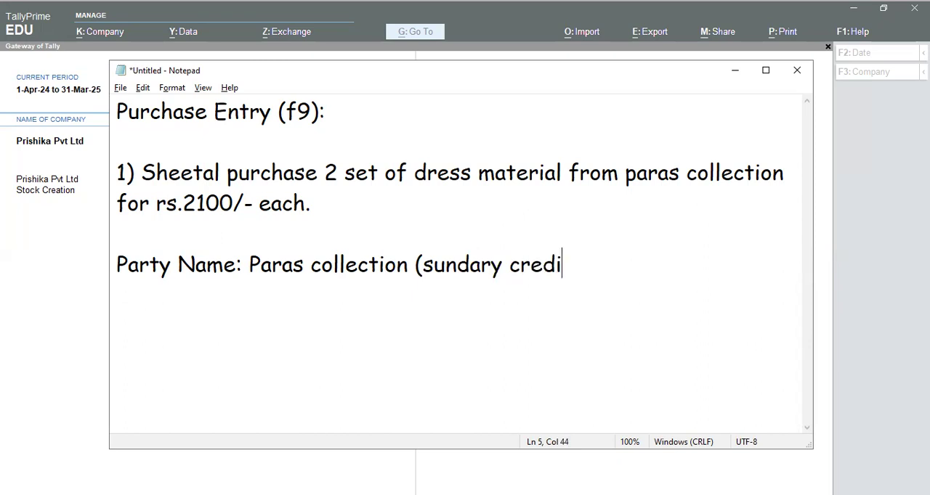
pyautogui.write('tor)')
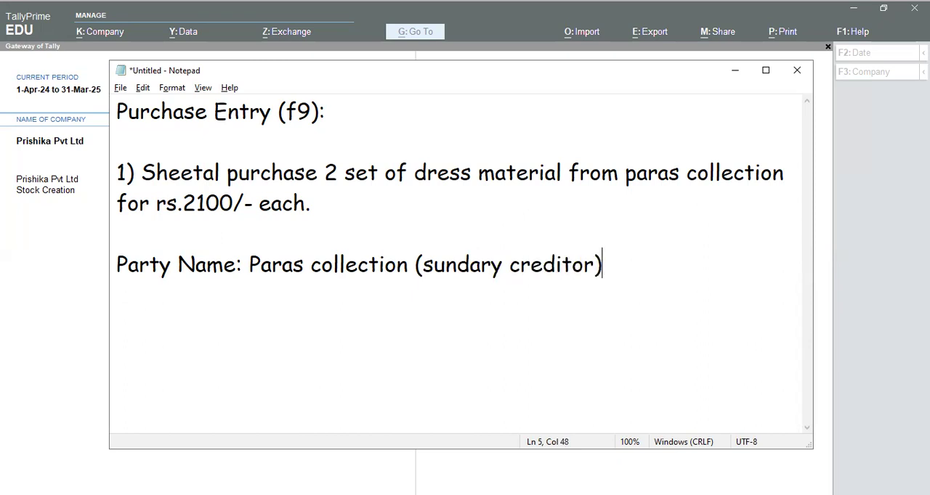
# - Add the line "Purchase Ledger : Purchase A/c(Purchase A/c)" directly below the party name
pyautogui.press('Return')
pyautogui.write('Purchase ')
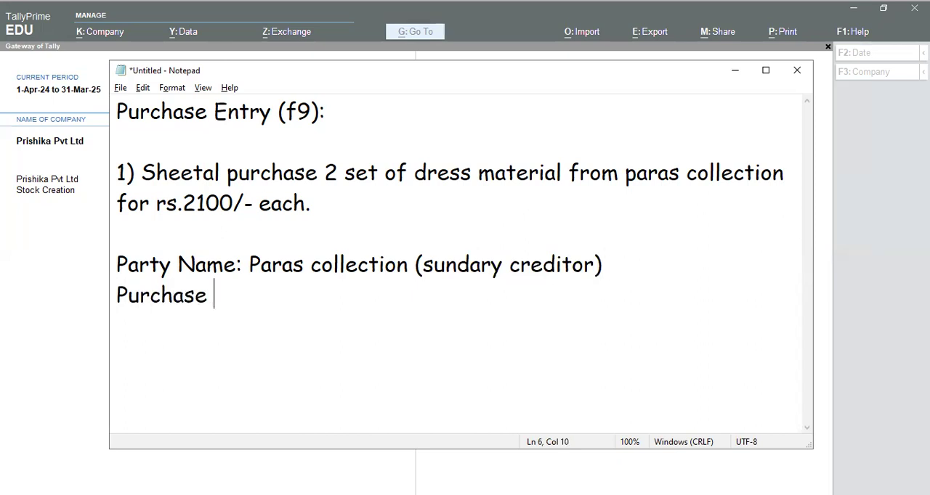
pyautogui.write('Ledger : Purch')
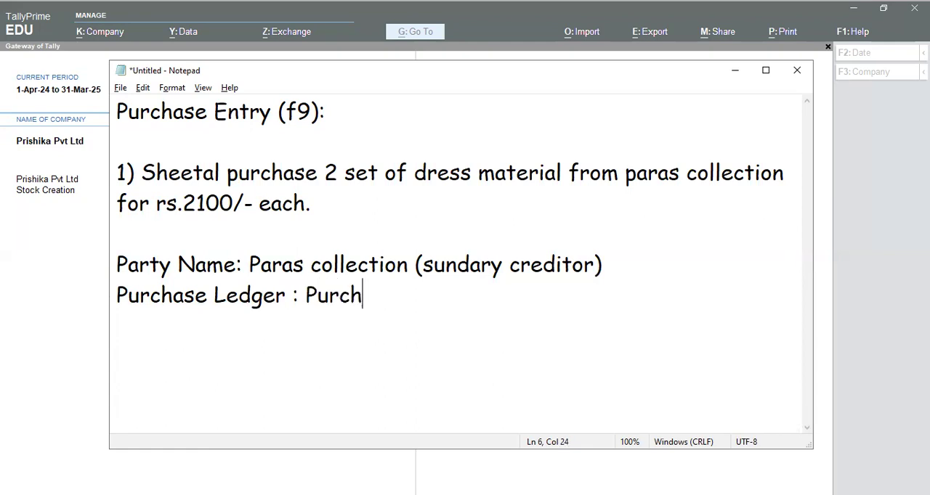
pyautogui.write('ase A/c(')
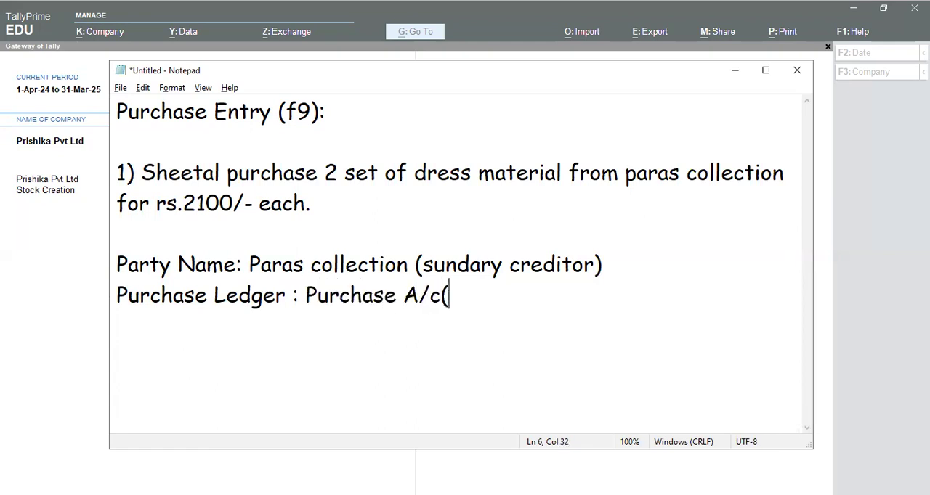
pyautogui.write('Purchase >')
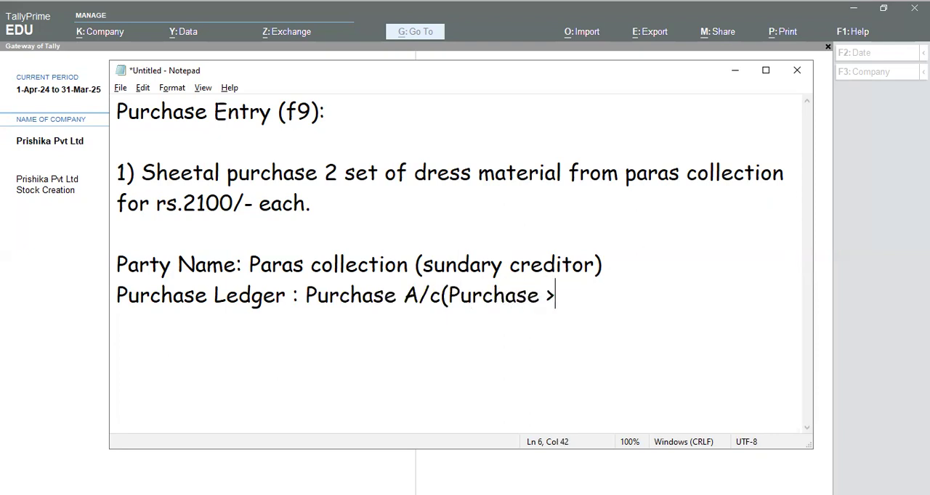
pyautogui.press('BackSpace')
pyautogui.write('A/c)')
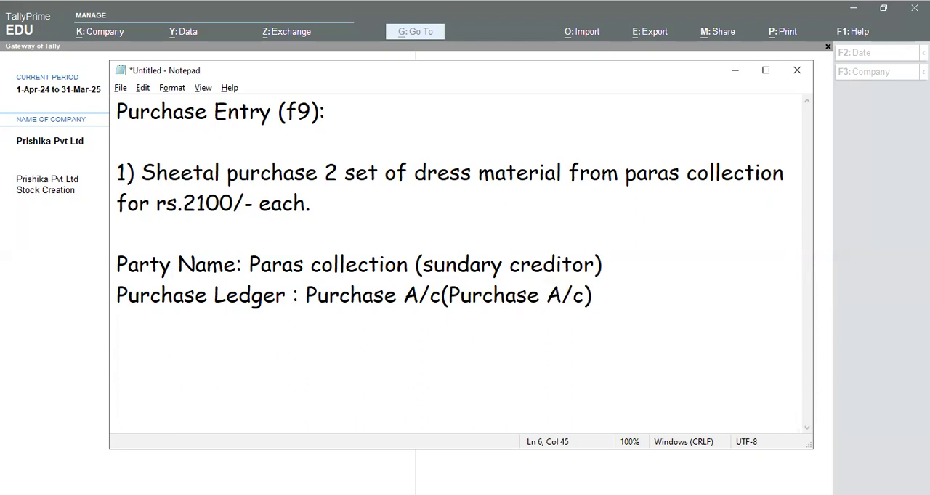
# - Add the line "Stock Item : Dress Material" below the ledger details, separated by a blank line
pyautogui.press('Return')
pyautogui.press('Return')
pyautogui.write('Stock ')
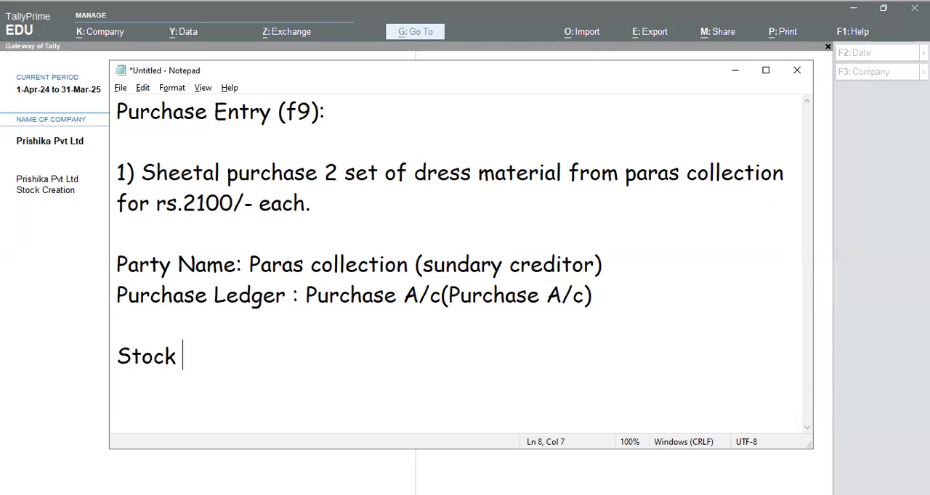
pyautogui.write('Item : D')
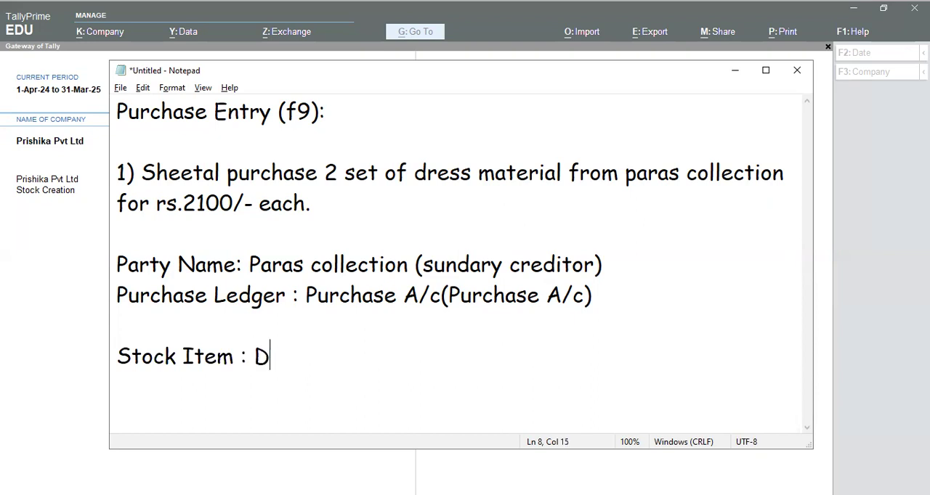
pyautogui.write('ress Mater')
pyautogui.press('BackSpace')
pyautogui.write('erial')
# - Add the lines "Unit : set" and "Rate : 2100/-" below the stock item
pyautogui.press('Return')
pyautogui.write('Unit : s')
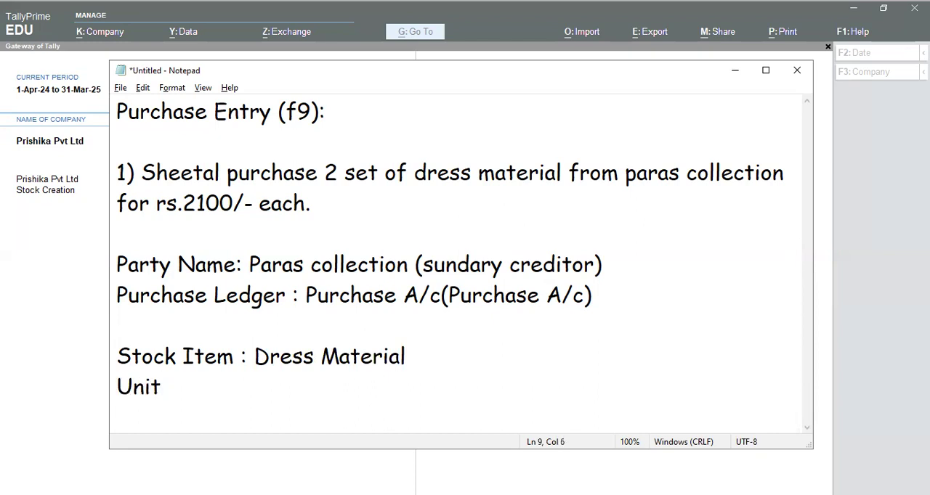
pyautogui.write('et')
pyautogui.press('Return')
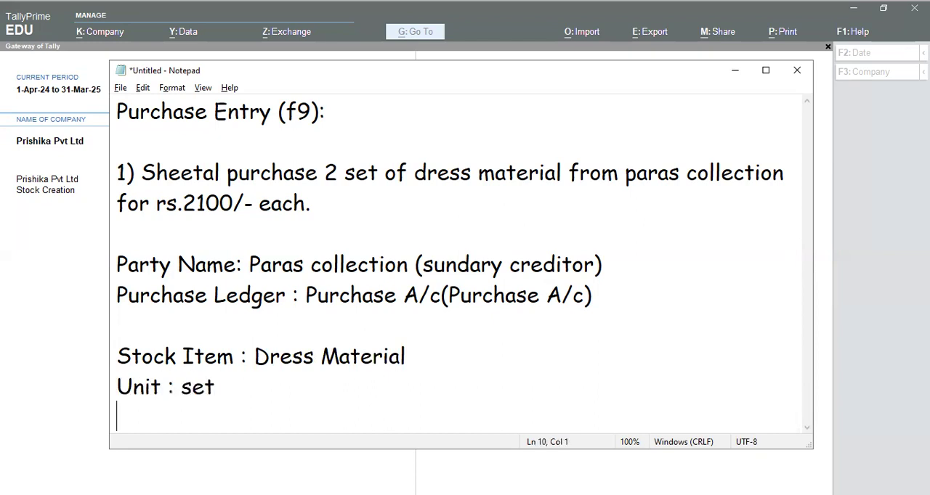
pyautogui.write('Rate')
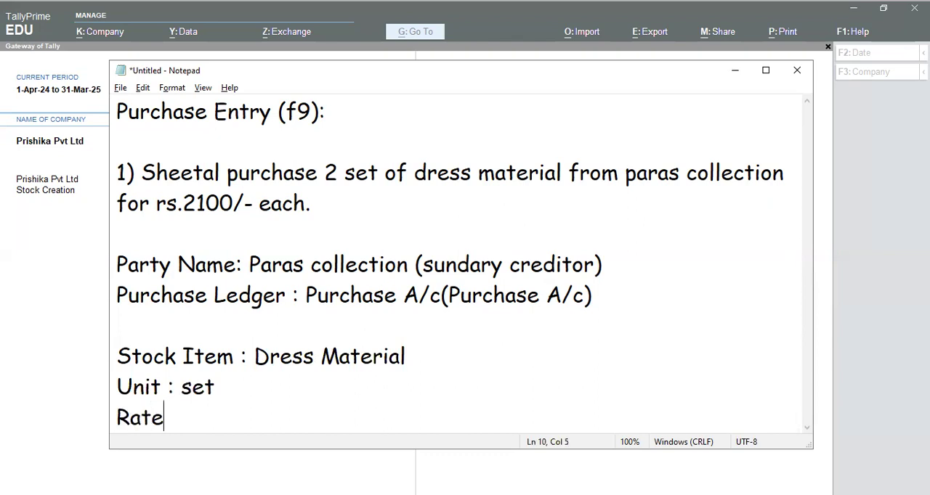
pyautogui.write(' : 2100/-')
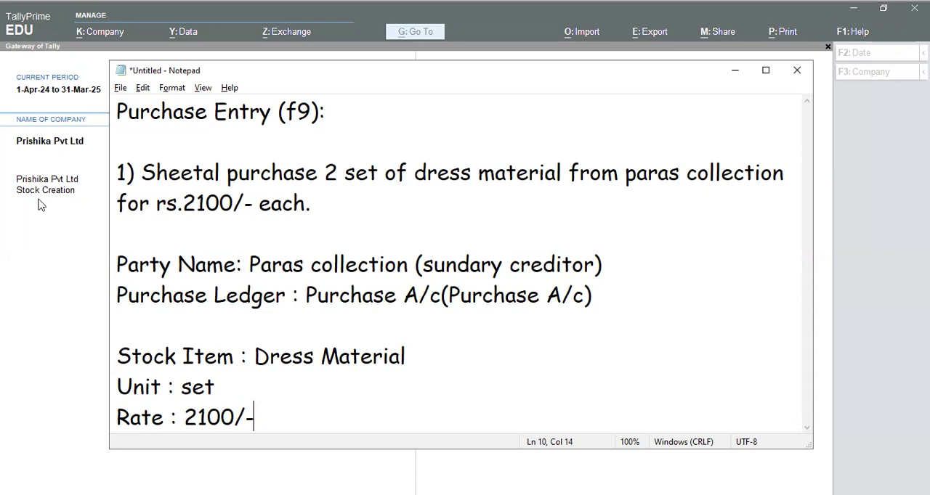
# - Switch to TallyPrime and open a new purchase voucher for Prishika Pvt Ltd
pyautogui.click(59, 252)
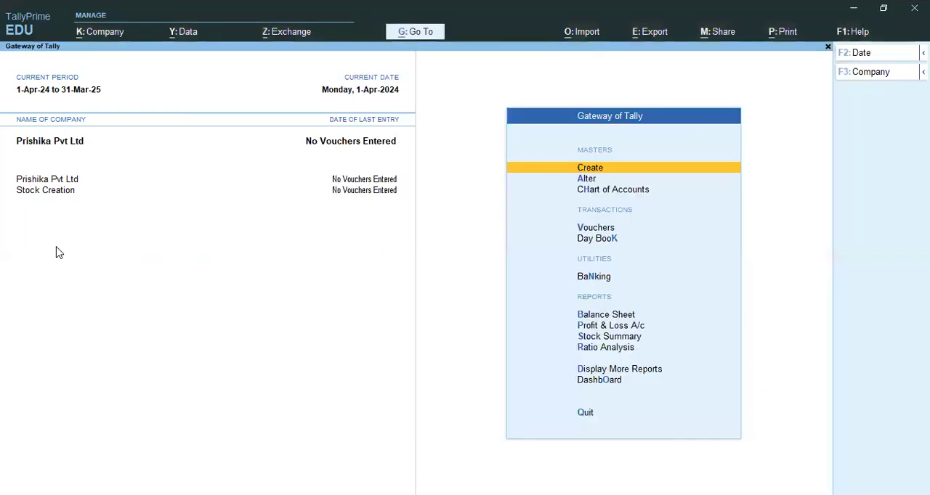
pyautogui.press('Down')
pyautogui.press('Down')
pyautogui.press('Down')
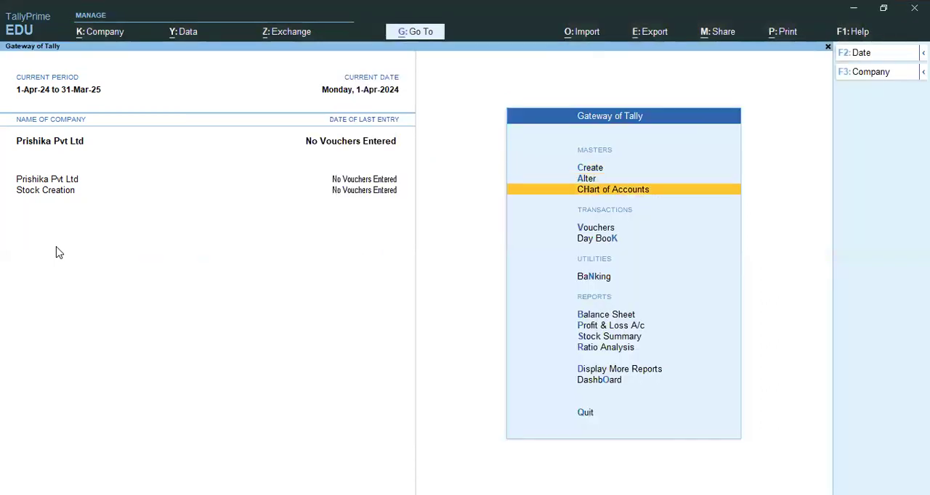
pyautogui.press('Return')
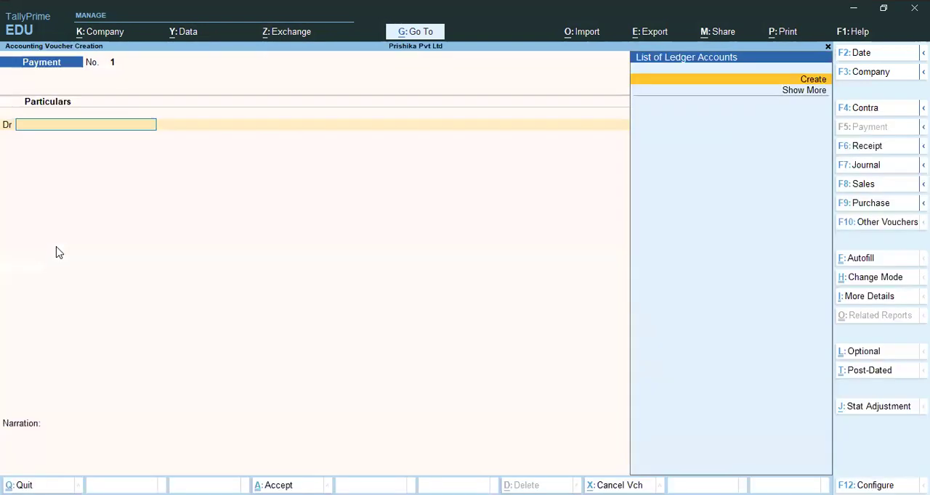
pyautogui.press('F9')
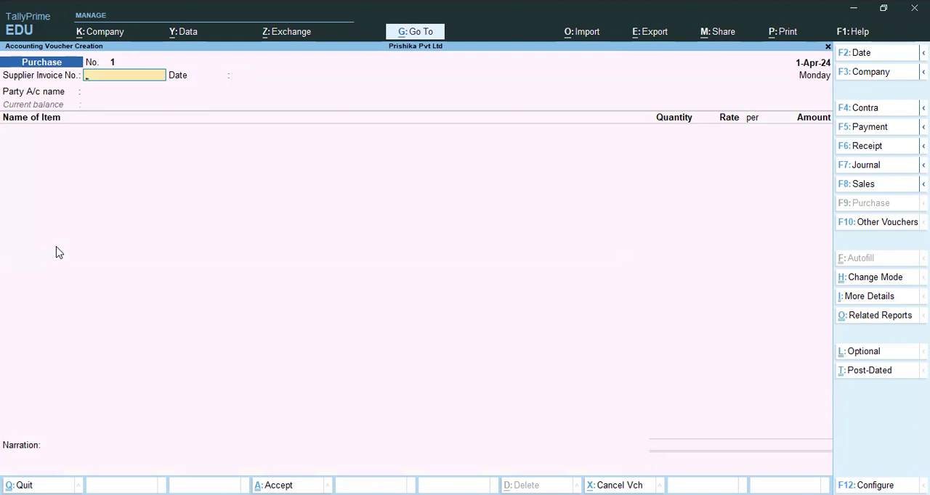
# - Try the purchase voucher in Accounting Invoice mode and in As Voucher mode
pyautogui.hotkey('ctrl', 'h')
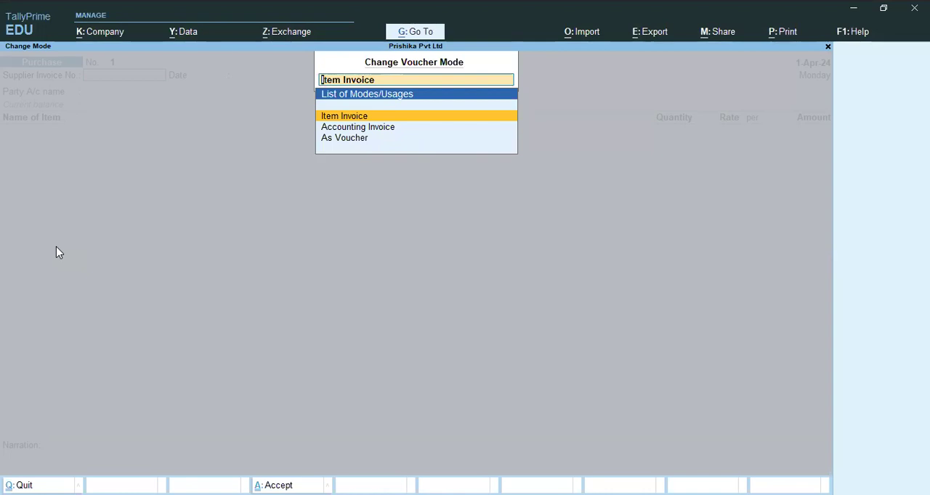
pyautogui.press('Return')
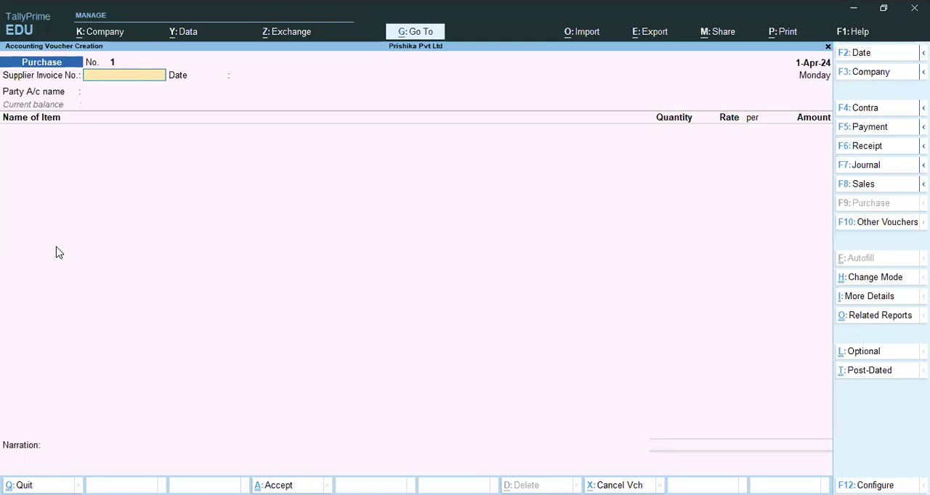
pyautogui.hotkey('ctrl', 'h')
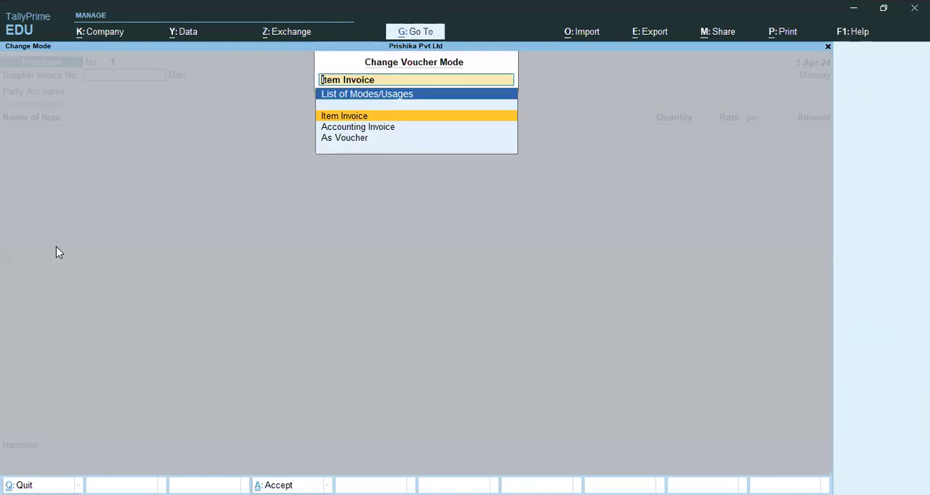
pyautogui.press('Down')
pyautogui.press('Return')
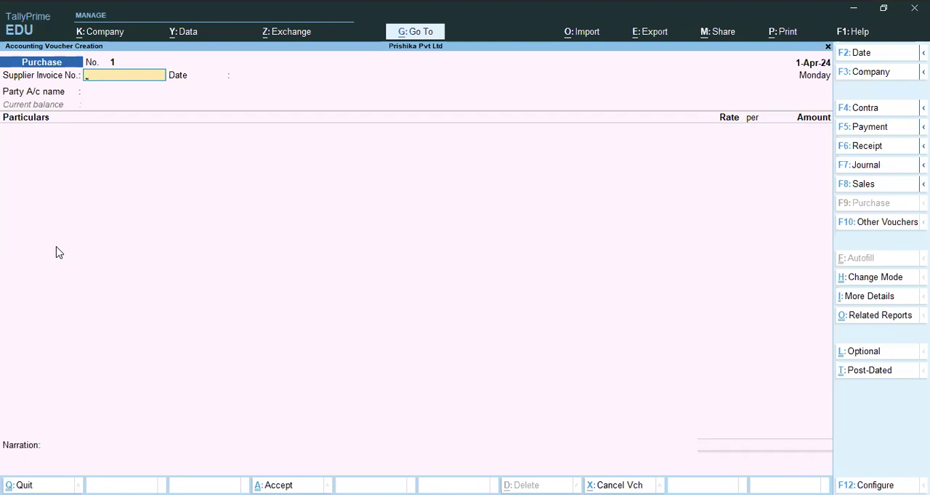
pyautogui.hotkey('ctrl', 'h')
pyautogui.press('Down')
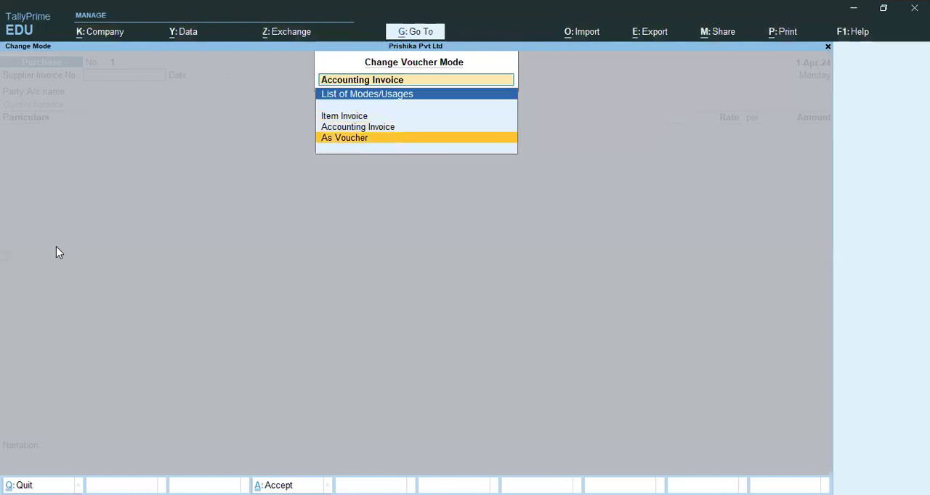
pyautogui.press('Return')
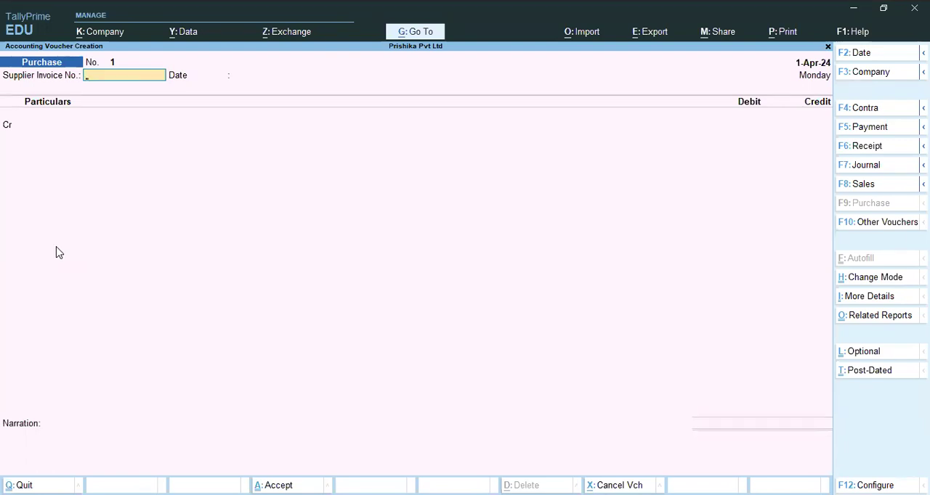
# - Set the purchase voucher's mode to Item Invoice
pyautogui.hotkey('ctrl', 'h')
pyautogui.press('Up')
pyautogui.press('Up')
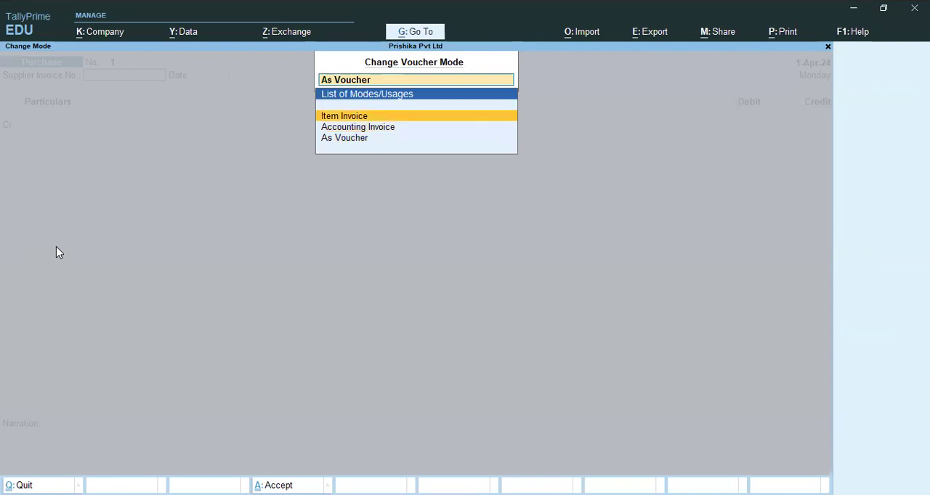
pyautogui.press('Return')
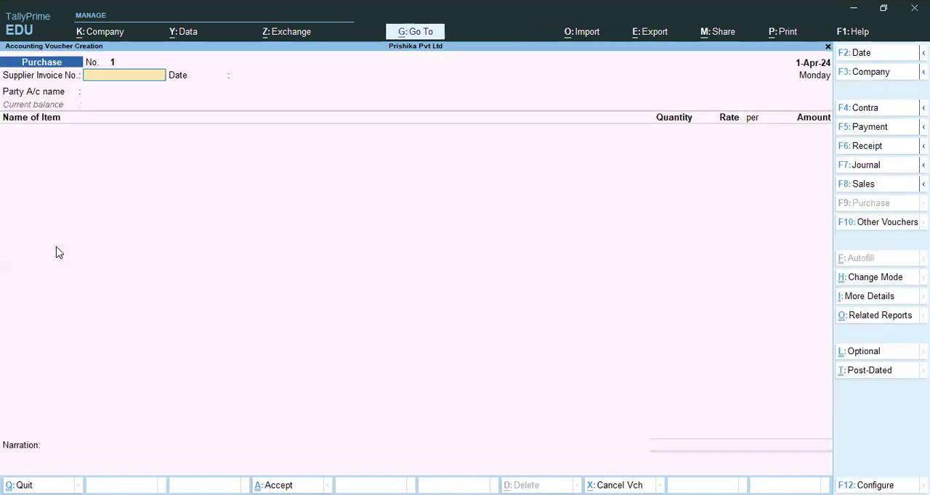
# - Enter 001 as the supplier invoice number of the purchase voucher
pyautogui.press('Return')
pyautogui.press('BackSpace')
pyautogui.write('001')
pyautogui.press('Return')
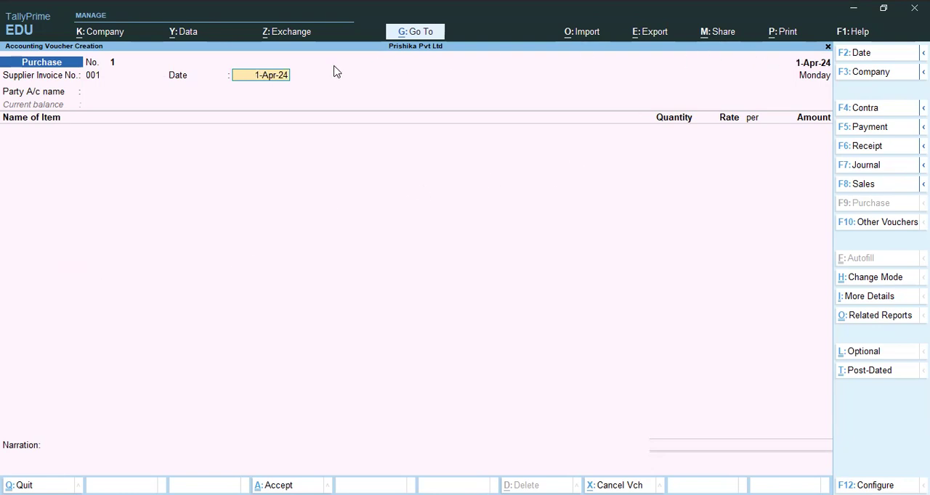
# - Set the voucher date to 2-4-2024 and accept 1-Apr-24 as the supplier invoice date
pyautogui.press('F2')
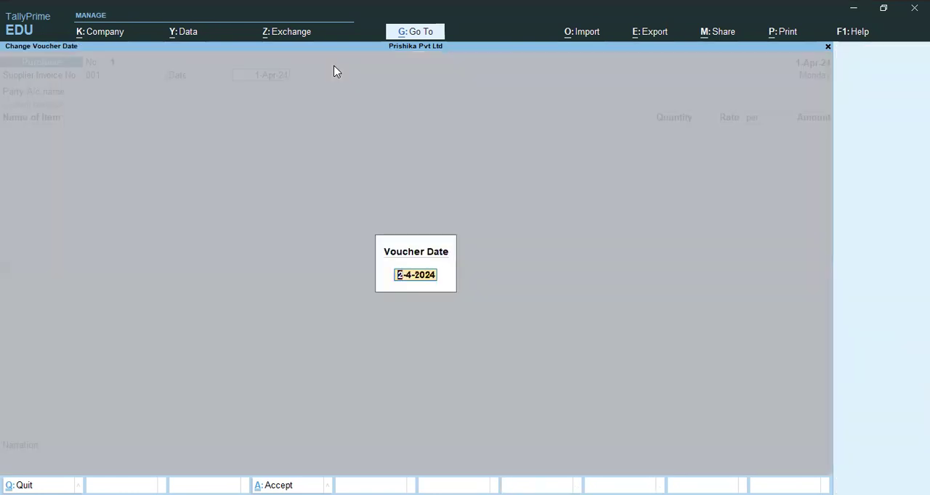
pyautogui.press('Return')
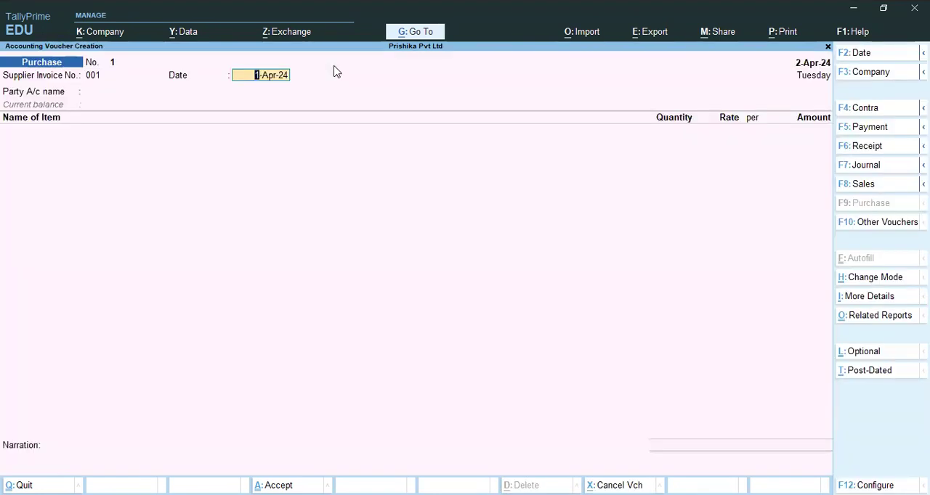
pyautogui.press('Return')
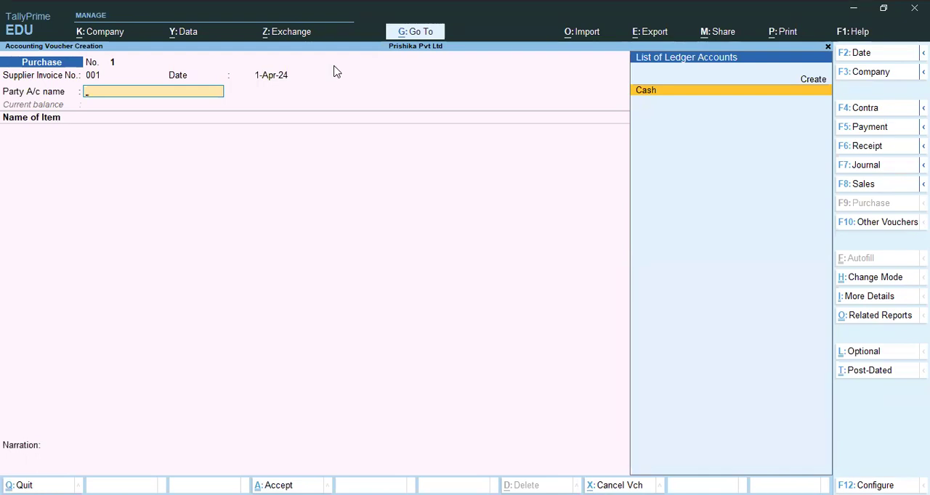
# - Check the party in the Notepad notes, and create its ledger in TallyPrime as "Paras COllection" under Sundry Creditors
pyautogui.press('ctrl')
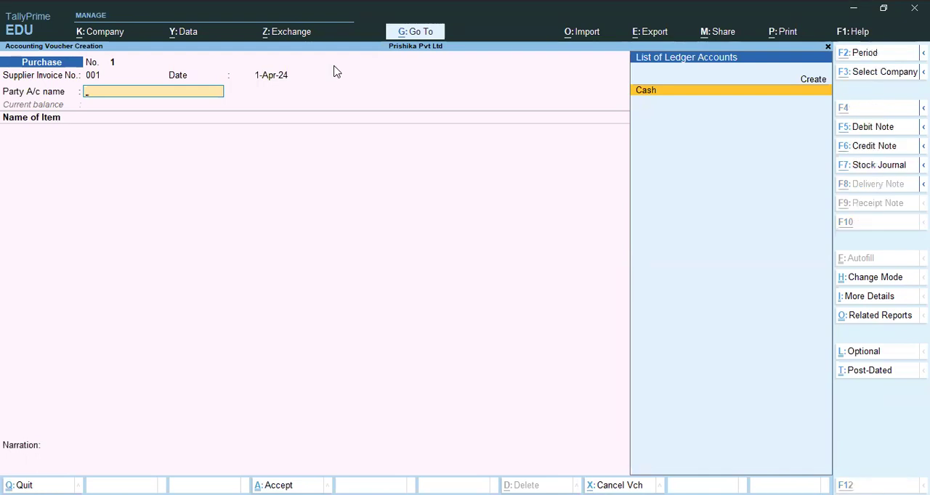
pyautogui.hotkey('alt', 'Tab')
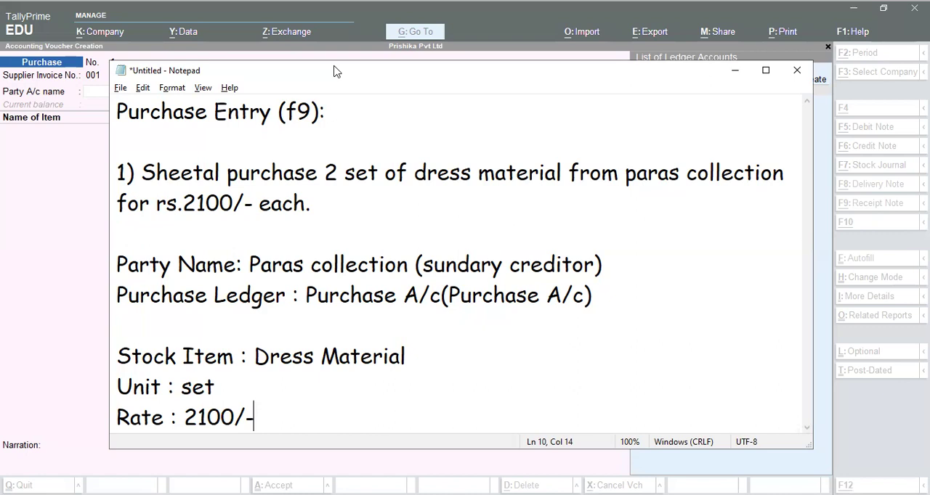
pyautogui.hotkey('alt', 'Tab')
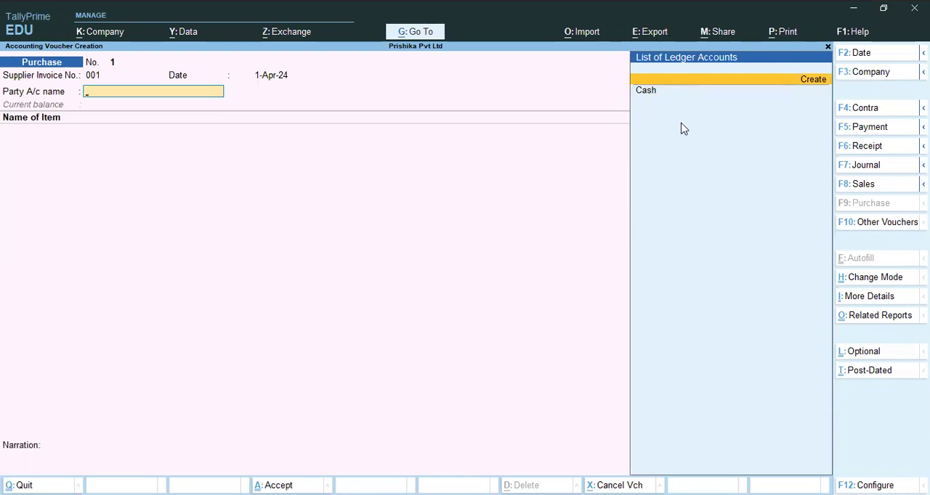
pyautogui.click(770, 82)
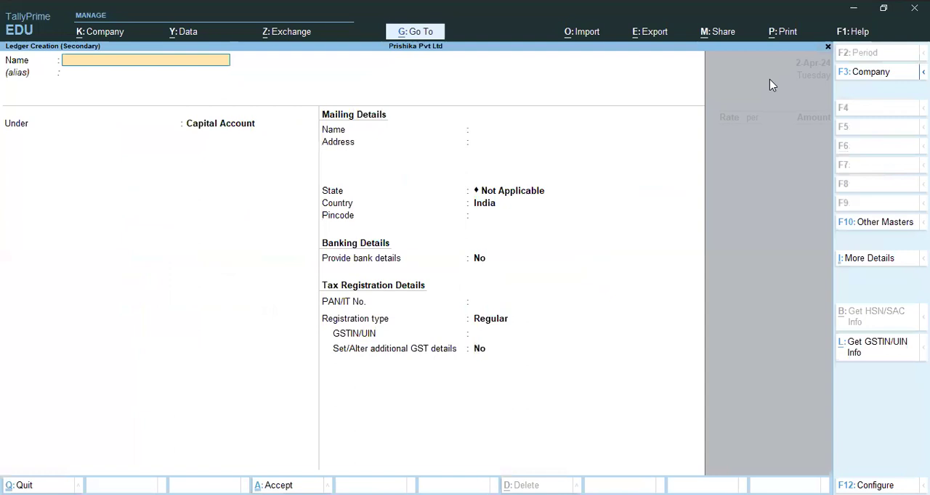
pyautogui.write('Paras COllection')
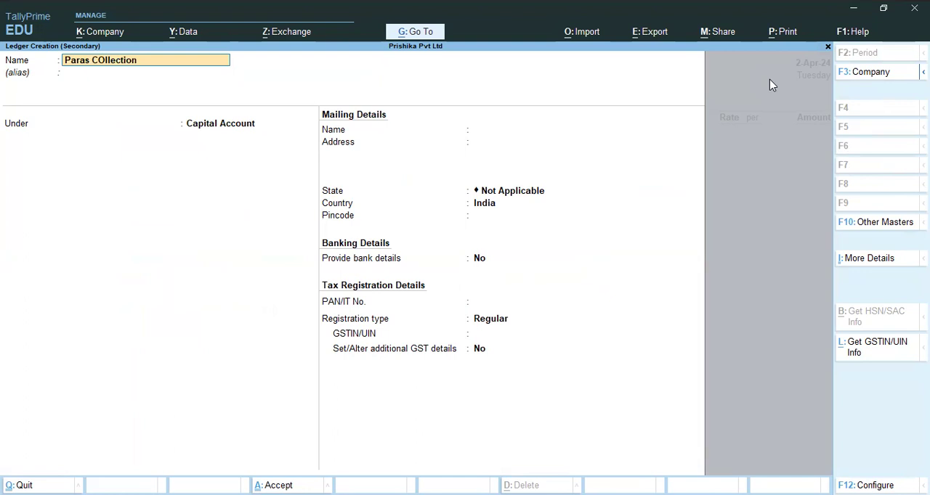
pyautogui.press('Return')
pyautogui.write('Sun')
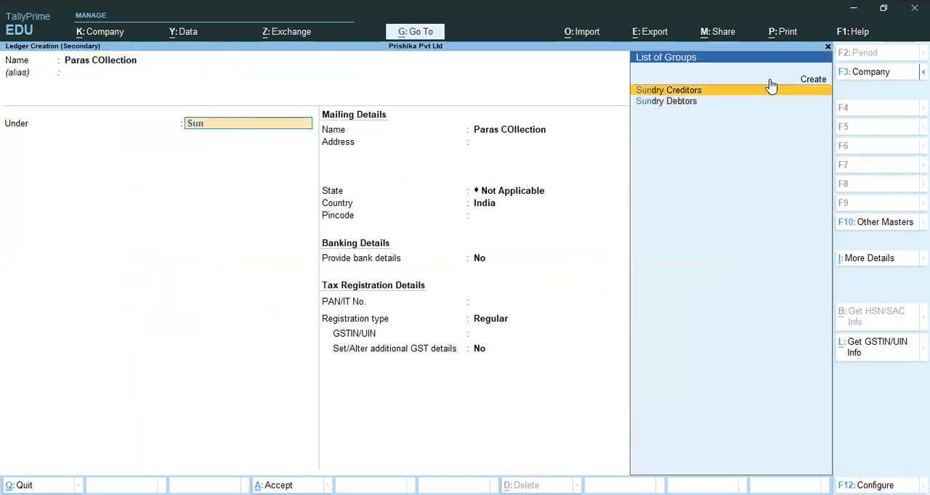
pyautogui.press('Return')
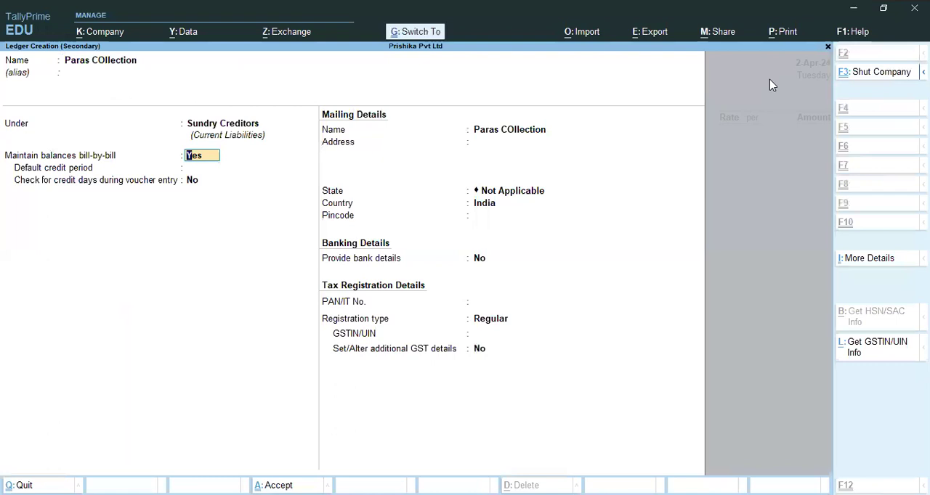
pyautogui.hotkey('ctrl', 'a')
pyautogui.press('Return')
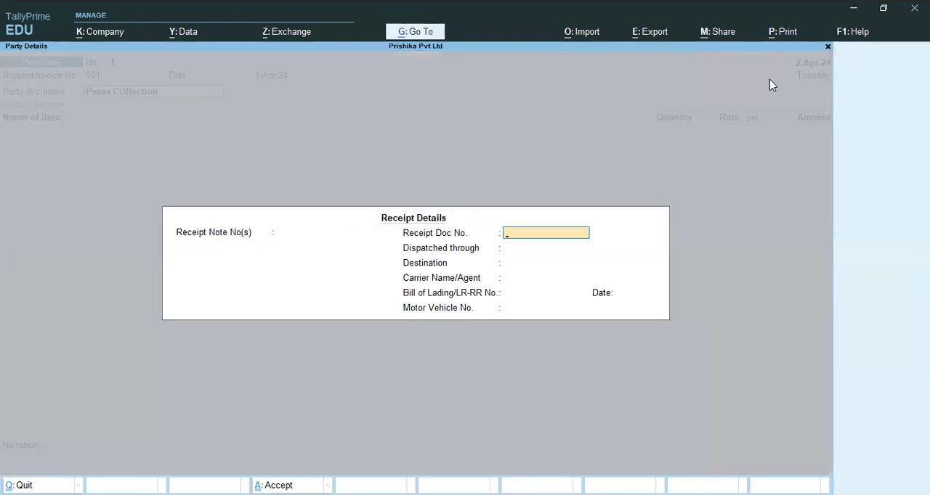
# - Leave all receipt details of the voucher blank, from the receipt document number to the motor vehicle number
pyautogui.press('Return')
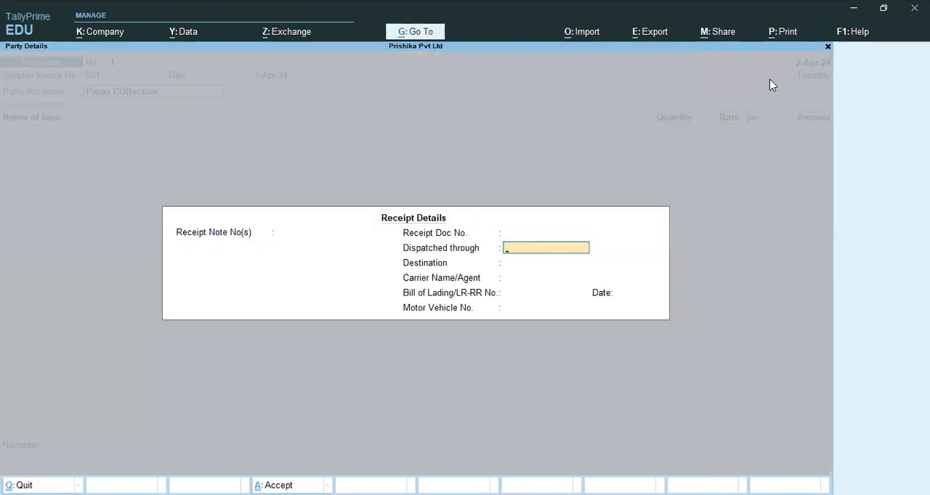
pyautogui.press('Return')
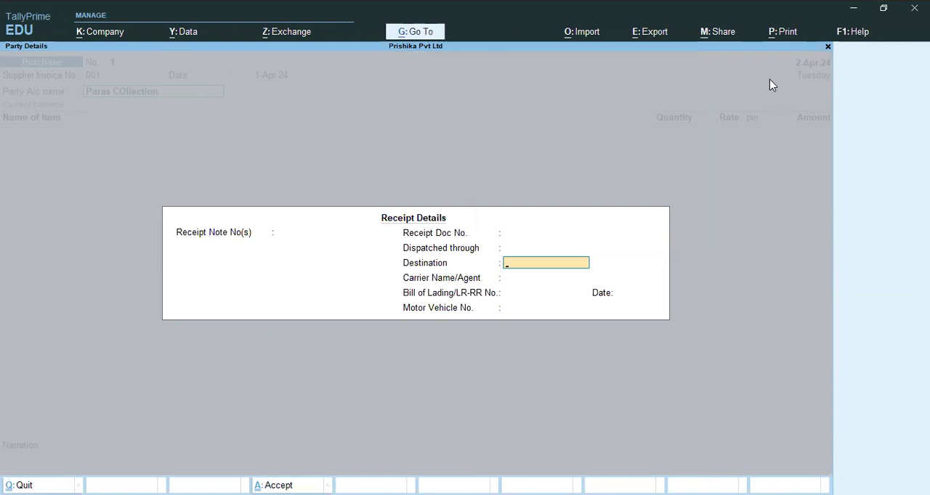
pyautogui.press('Return')
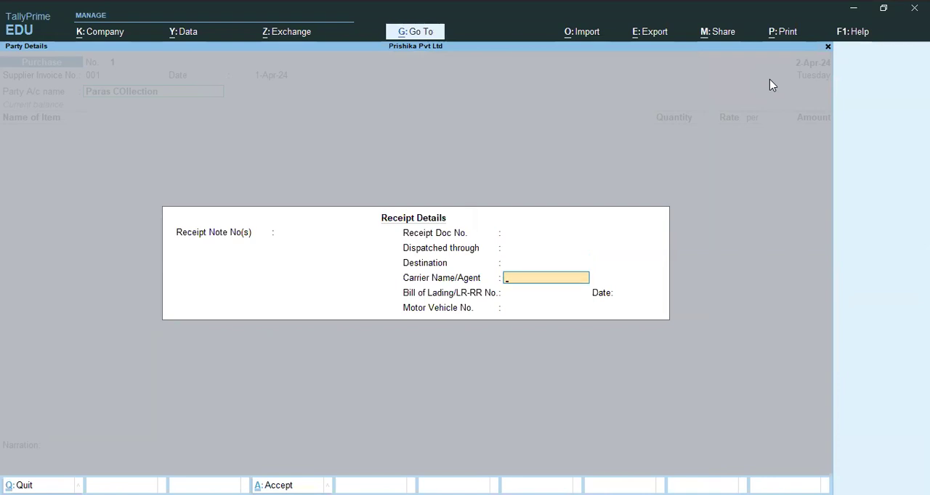
pyautogui.press('Return')
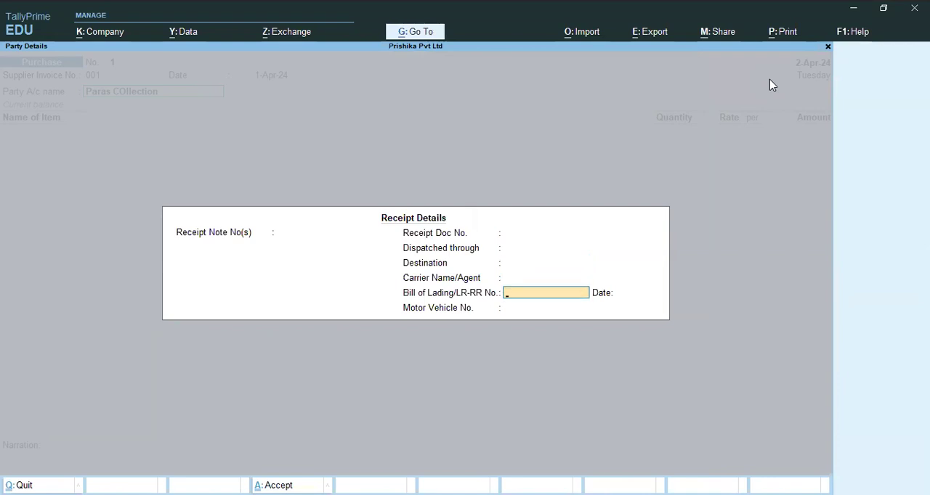
pyautogui.press('Return')
pyautogui.press('Return')
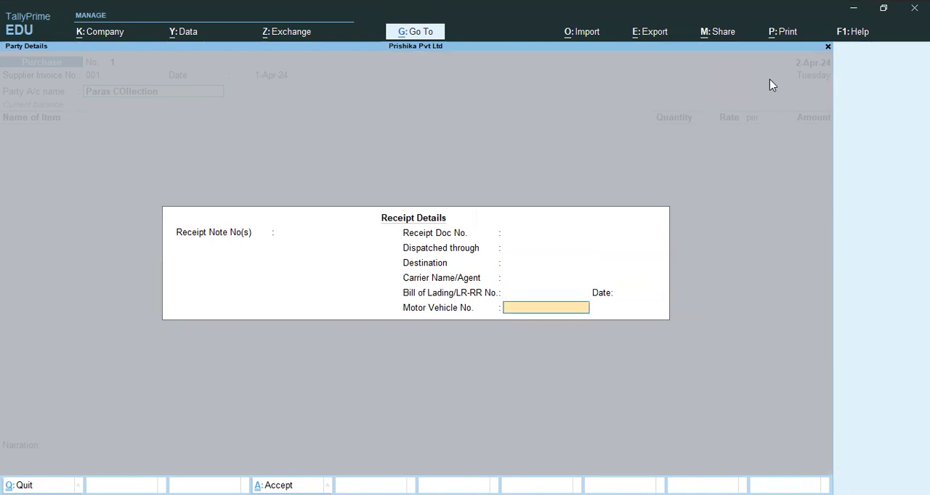
# - Accept the default party details for Paras COllection, with state Not Applicable and country India
pyautogui.press('Return')
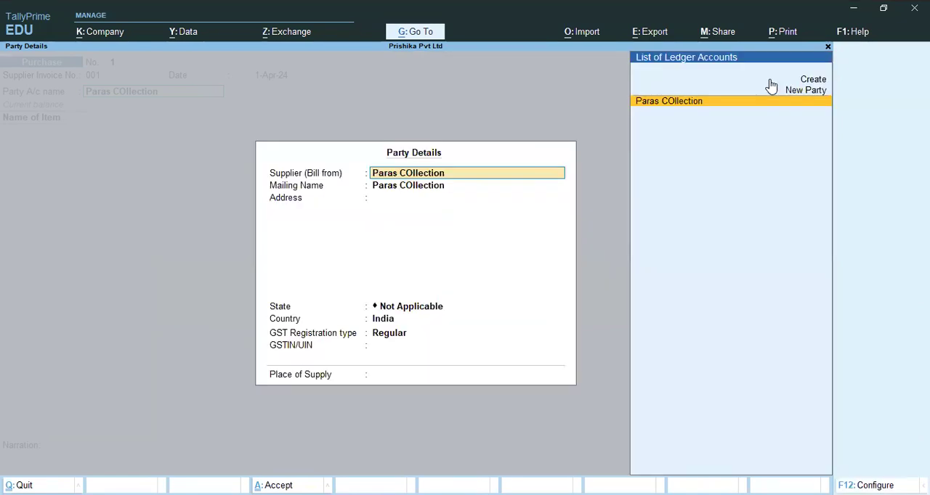
pyautogui.press('Return')
pyautogui.press('Return')
pyautogui.press('Return')
pyautogui.press('Return')
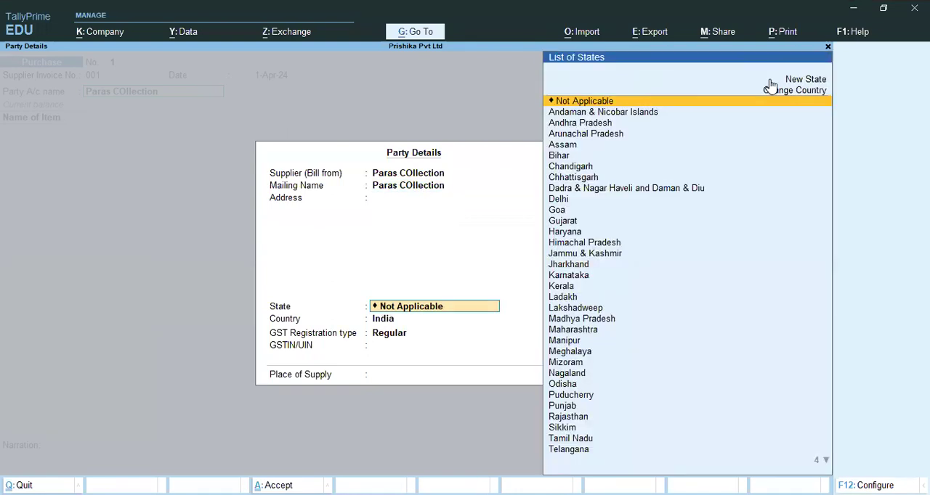
pyautogui.press('Return')
pyautogui.press('Return')
pyautogui.press('Return')
pyautogui.press('Return')
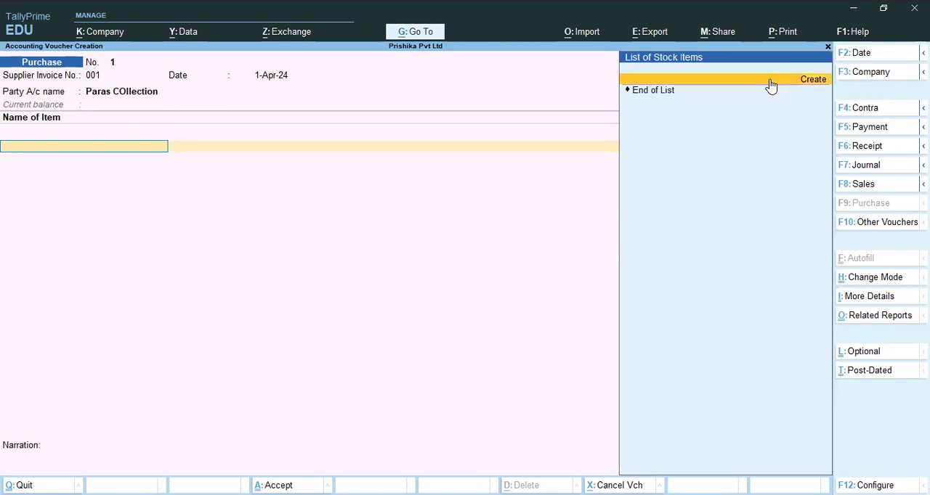
# - Start a new stock item from the voucher's item list and name it "Dress Matrial"
pyautogui.click(771, 85)
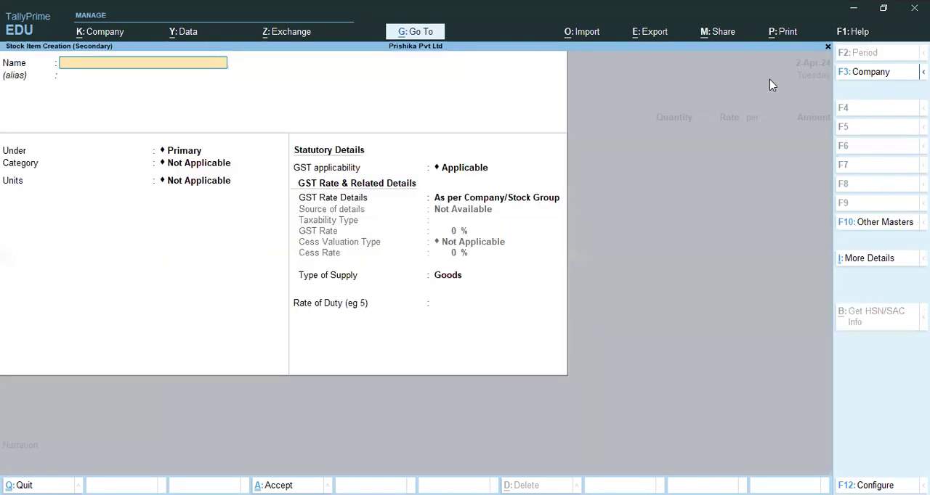
pyautogui.write('Dress Matrial')
pyautogui.press('Return')
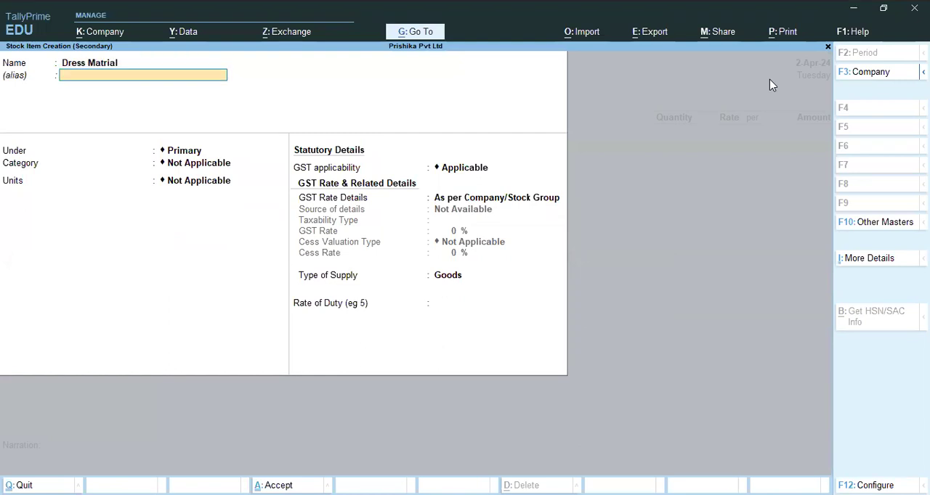
# - Leave the item's alias blank and create the stock group "Garnment" under Primary as its parent group
pyautogui.press('Return')
pyautogui.press('Return')
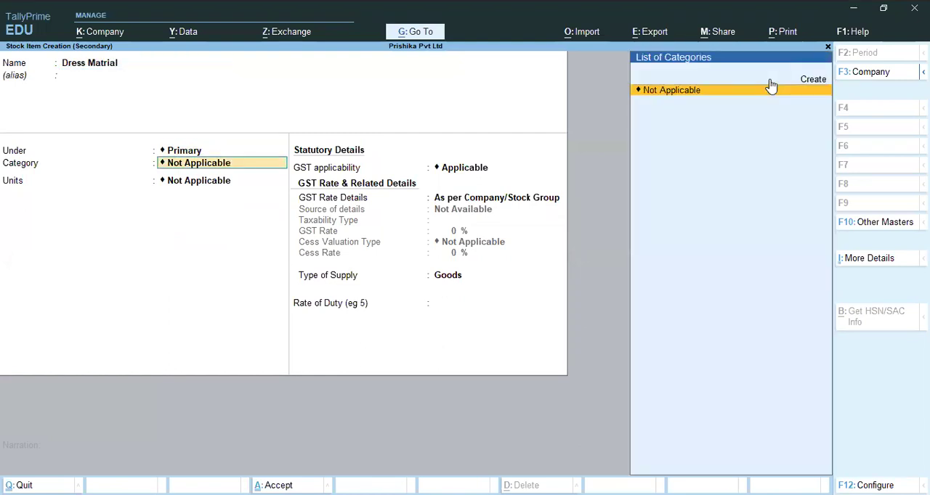
pyautogui.press('BackSpace')
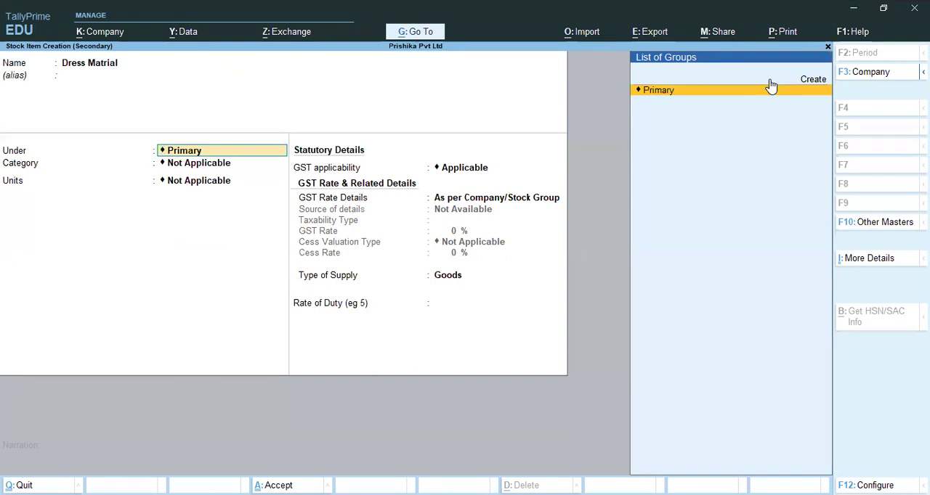
pyautogui.press('Up')
pyautogui.click(771, 82)
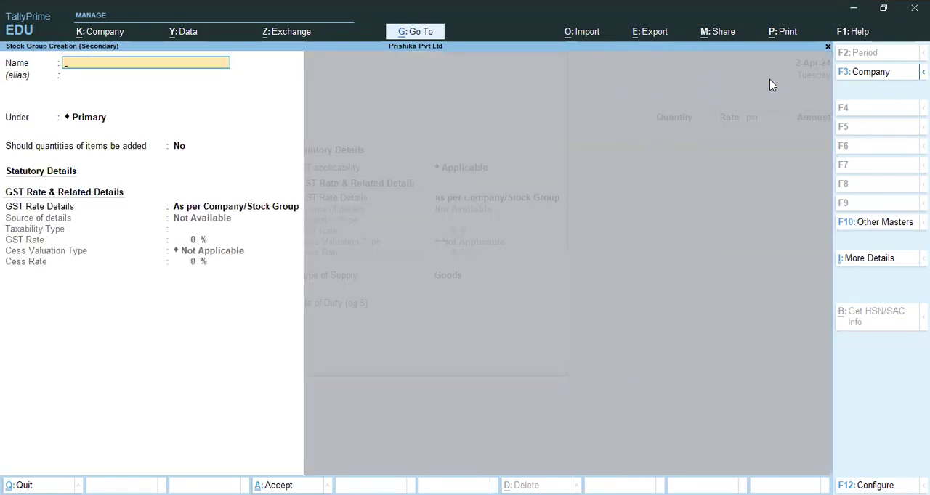
pyautogui.write('Garnment')
pyautogui.press('Return')
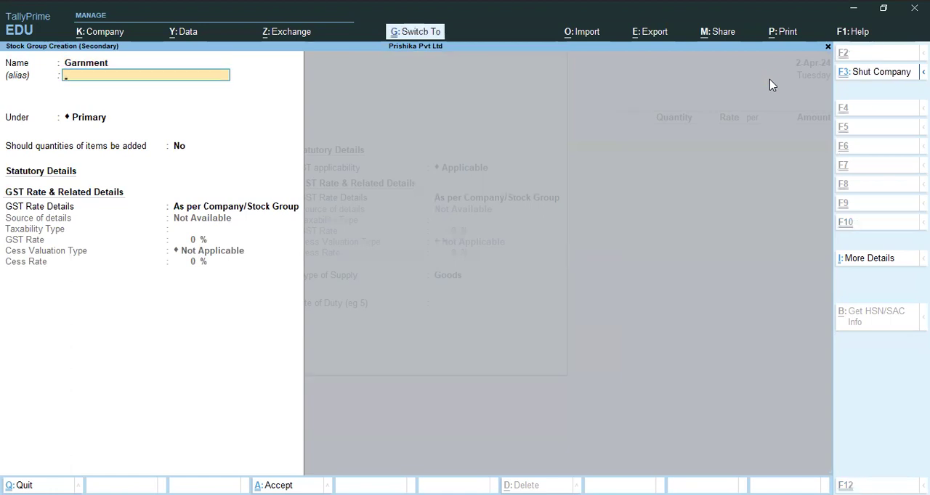
pyautogui.hotkey('ctrl', 'a')
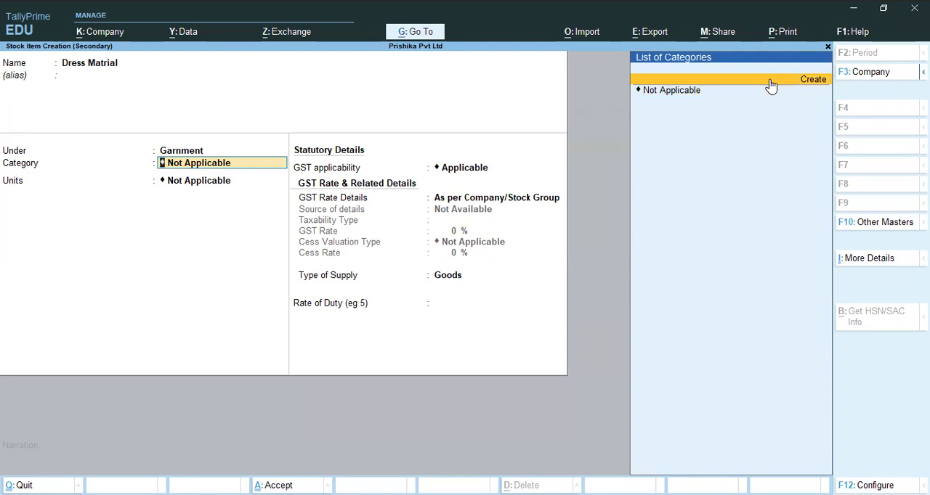
# - Leave the stock item's category Not Applicable and create its unit "set" with unit quantity code SET-SETS and 0 decimal places
pyautogui.press('Down')
pyautogui.press('Return')
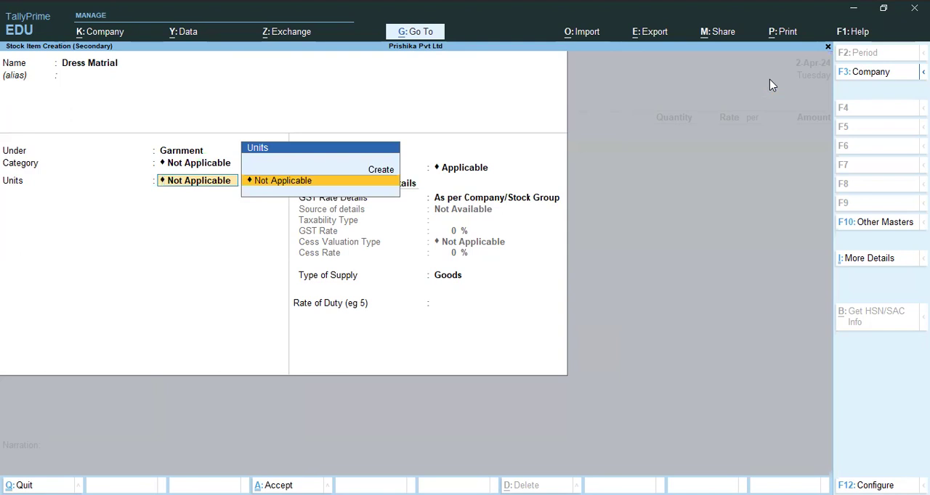
pyautogui.press('Up')
pyautogui.press('Return')
pyautogui.write('set')
pyautogui.press('Return')
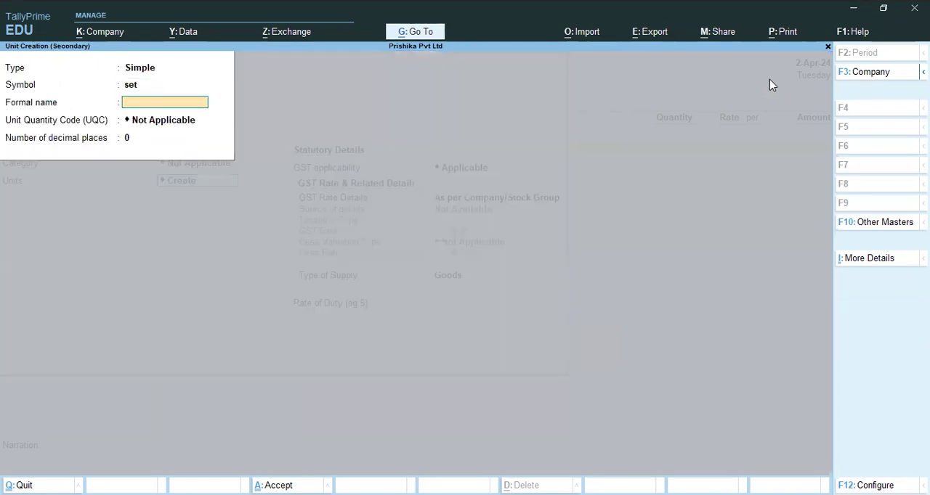
pyautogui.press('Return')
pyautogui.write('se')
pyautogui.press('Return')
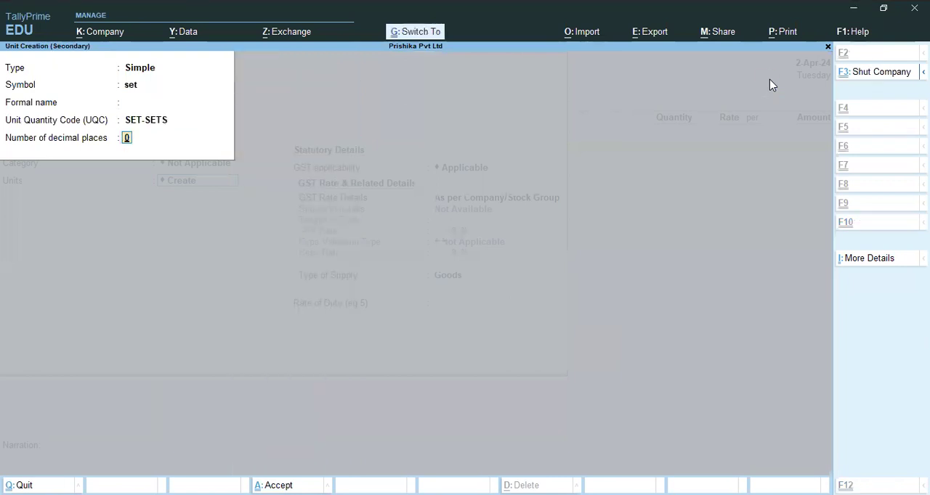
pyautogui.hotkey('ctrl', 'a')
# - Accept the stock item's default BOM and GST details, leave the rate of duty blank, and save the item
pyautogui.press('Return')
pyautogui.press('Return')
pyautogui.press('Return')
pyautogui.press('Return')
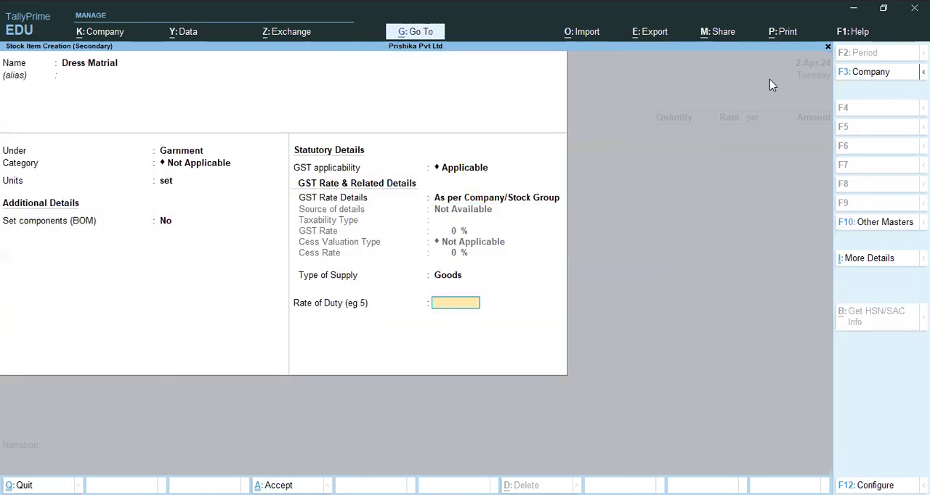
pyautogui.press('Return')
pyautogui.press('Return')
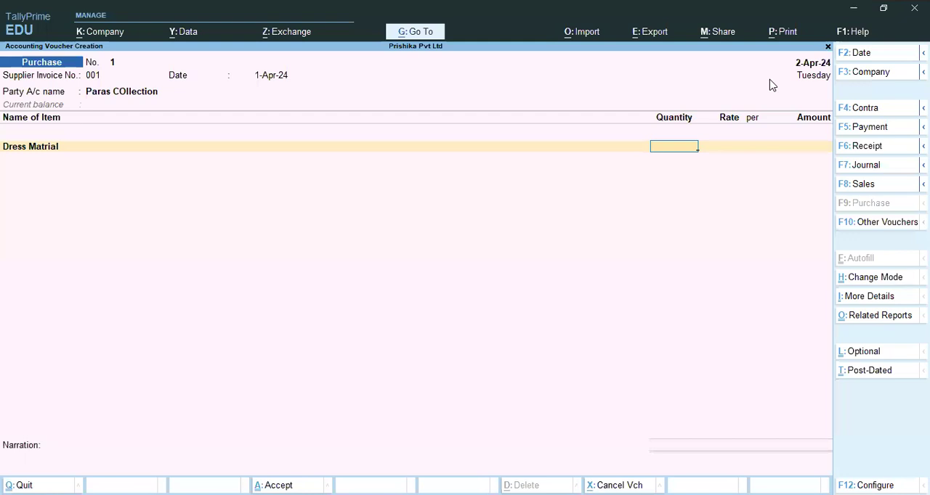
# - Check the quantity in the Notepad purchase note, switch back to TallyPrime and enter 2 set for Dress Matrial
pyautogui.press('alt')
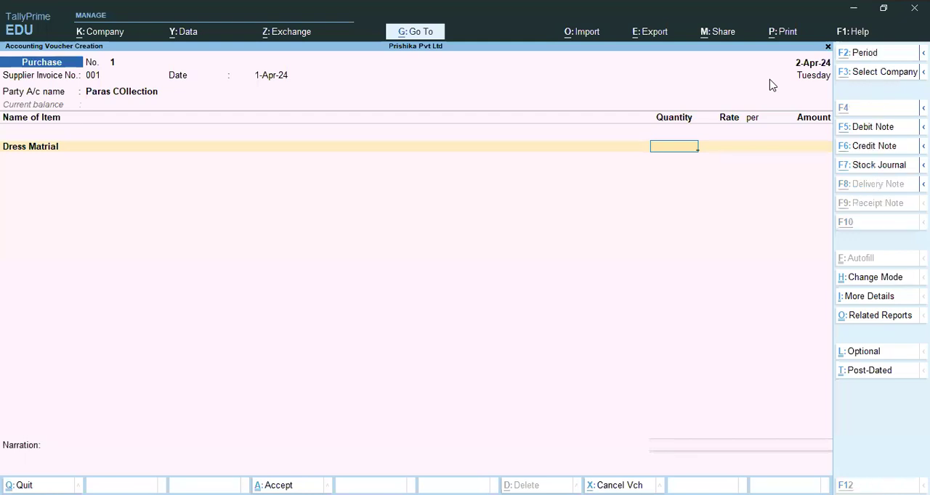
pyautogui.hotkey('alt', 'Tab')
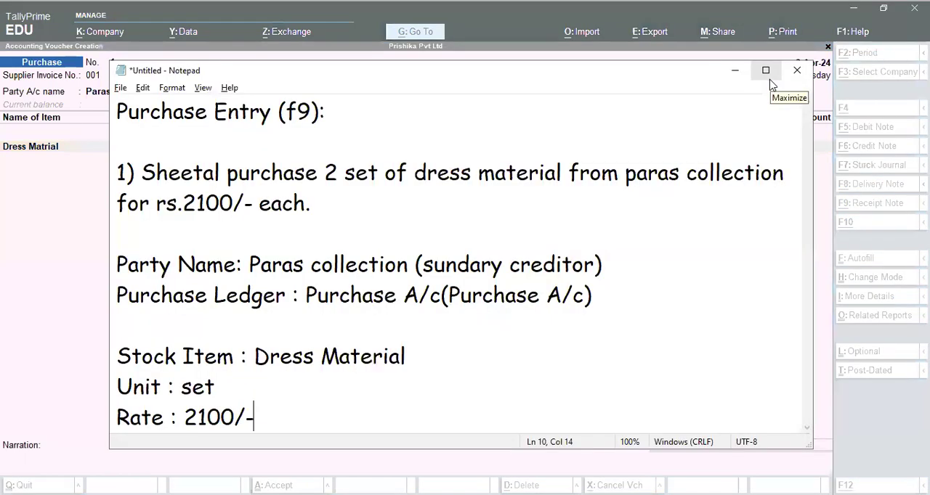
pyautogui.moveTo(324, 173); pyautogui.dragTo(471, 177)
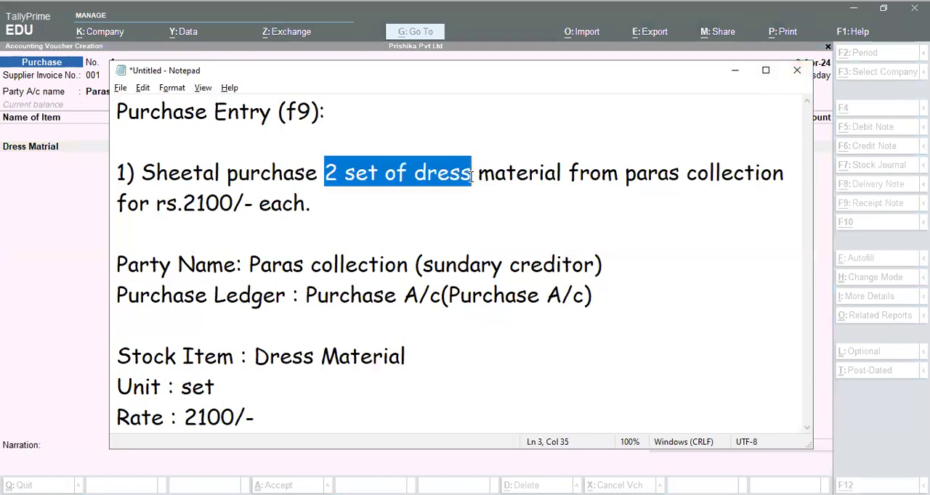
pyautogui.hotkey('alt', 'Tab')
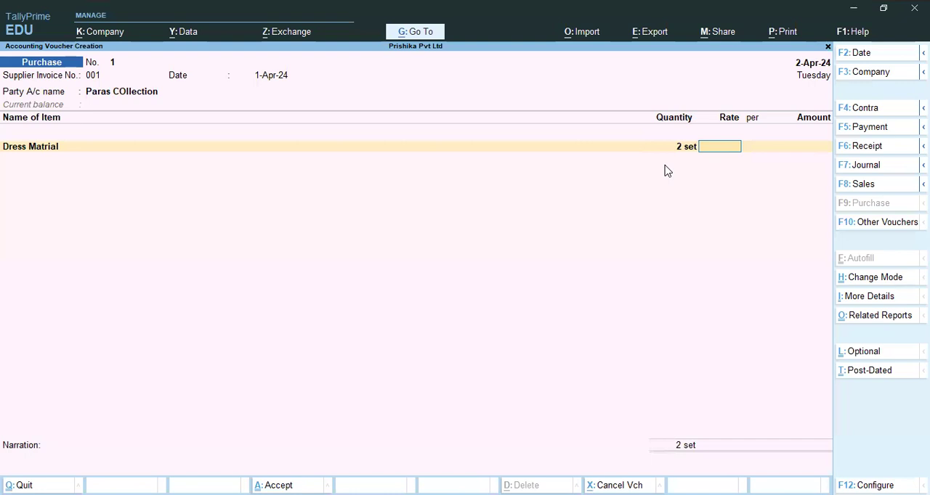
# - Check the price in the Notepad note, return to TallyPrime, set the rate to 2100 per set and accept the line amount
pyautogui.hotkey('alt', 'Tab')
pyautogui.moveTo(183, 203); pyautogui.dragTo(248, 205)
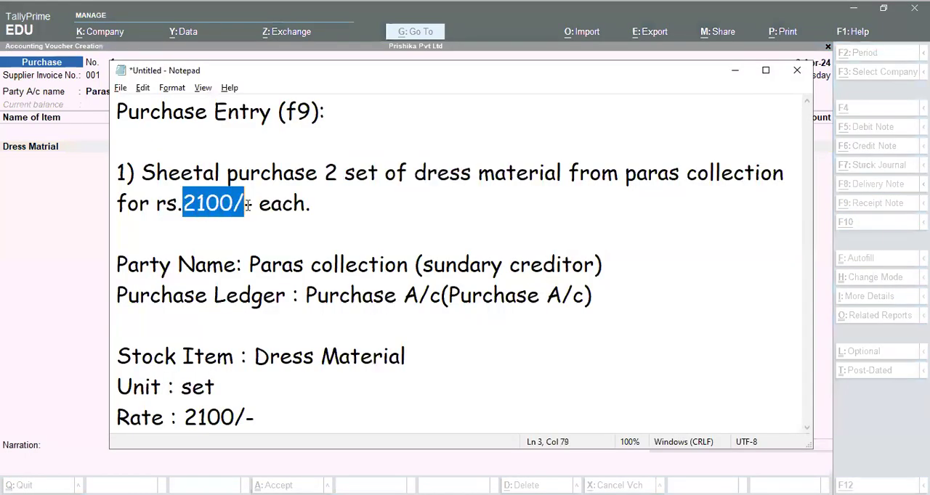
pyautogui.hotkey('alt', 'Tab')
pyautogui.write('2100')
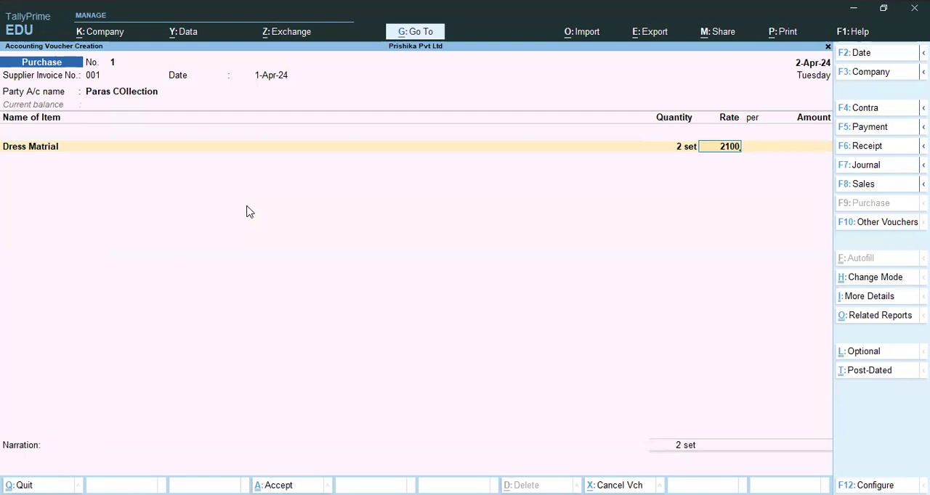
pyautogui.press('Return')
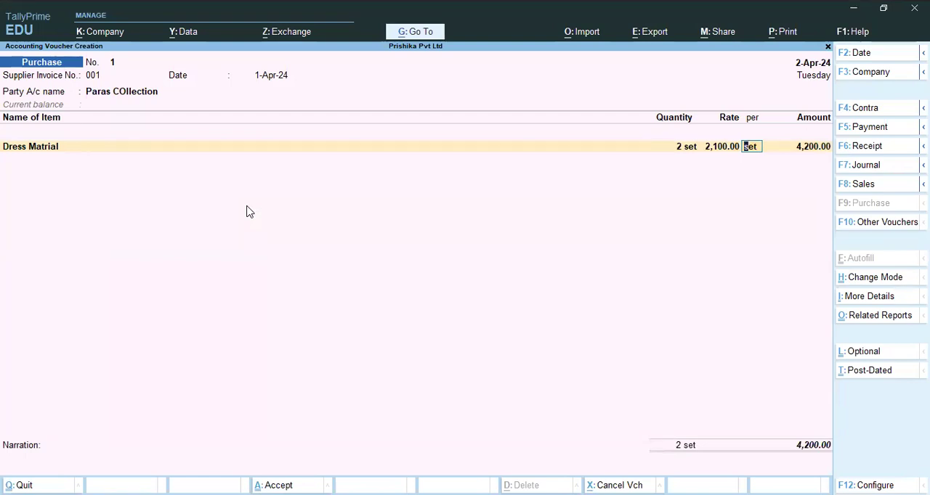
pyautogui.press('Return')
pyautogui.press('Return')
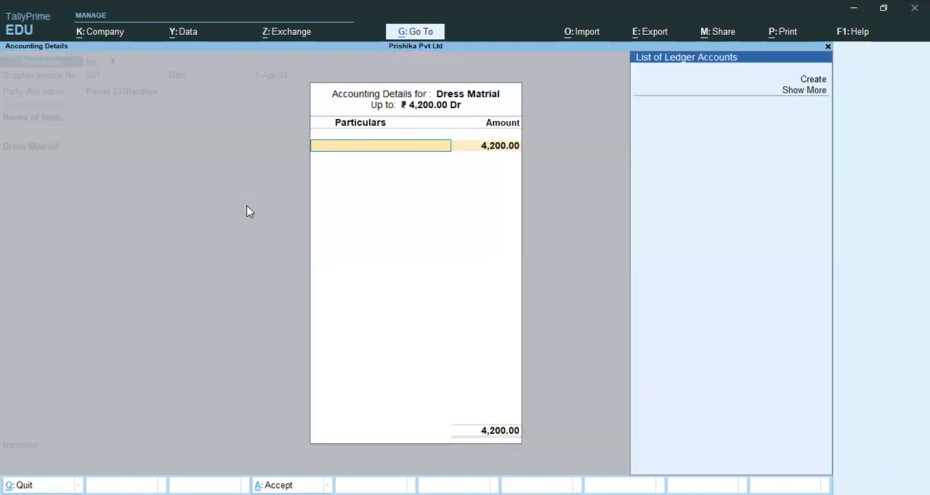
# - Create the ledger "Purchase" under Purchase Accounts from the accounting details of Dress Matrial, keeping its other settings at default
pyautogui.press('Up')
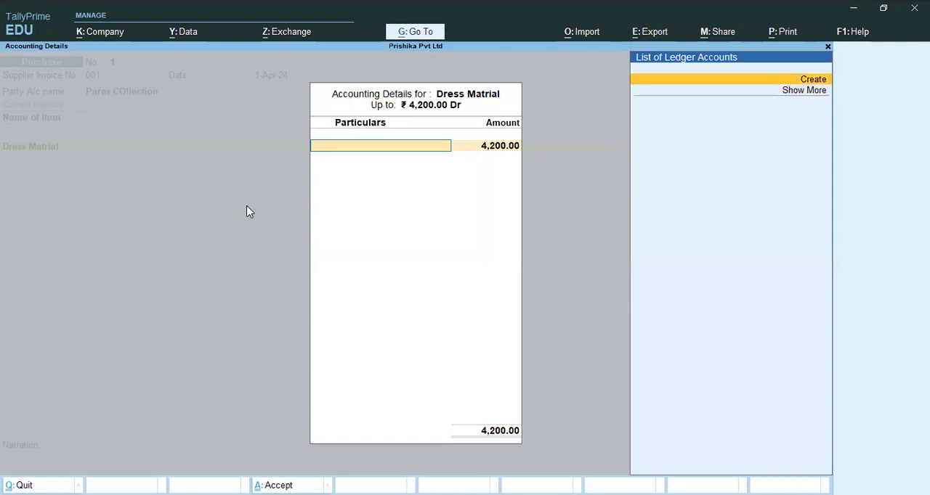
pyautogui.press('Return')
pyautogui.write('Purchase')
pyautogui.press('Return')
pyautogui.write('P')
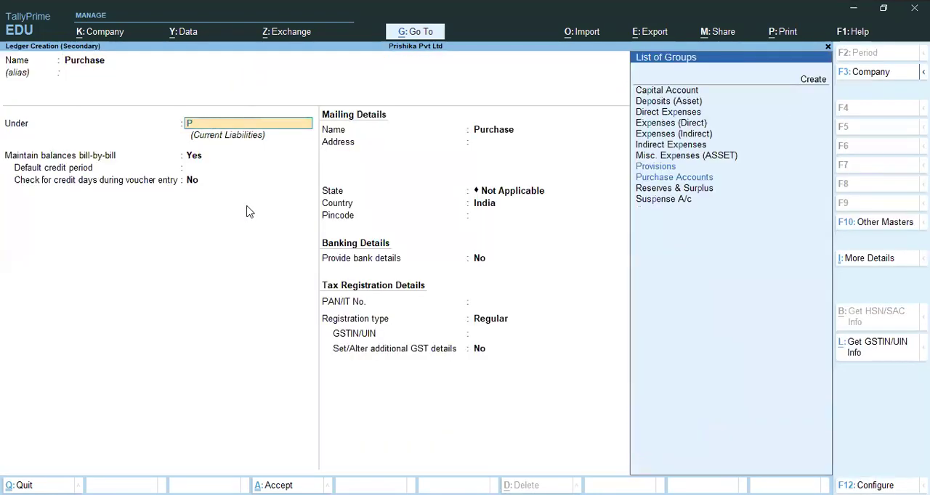
pyautogui.write('ur')
pyautogui.press('Return')
pyautogui.press('ctrl')
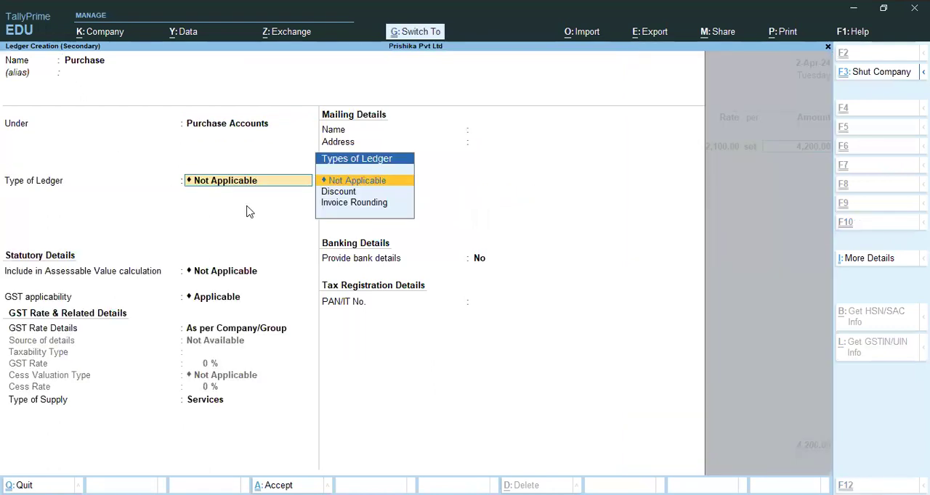
pyautogui.hotkey('ctrl', 'a')
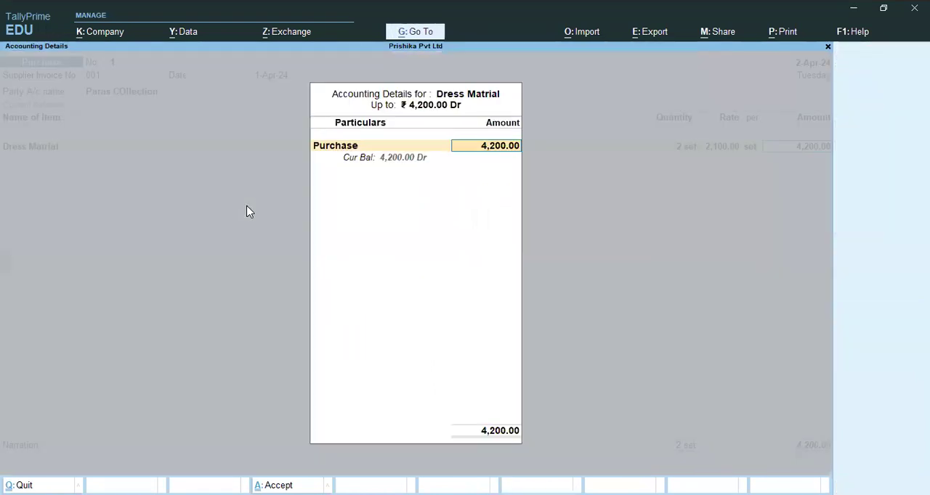
# - Allocate the full Dress Matrial amount to the Purchase ledger and end the voucher's item list
pyautogui.press('Return')
pyautogui.press('Return')
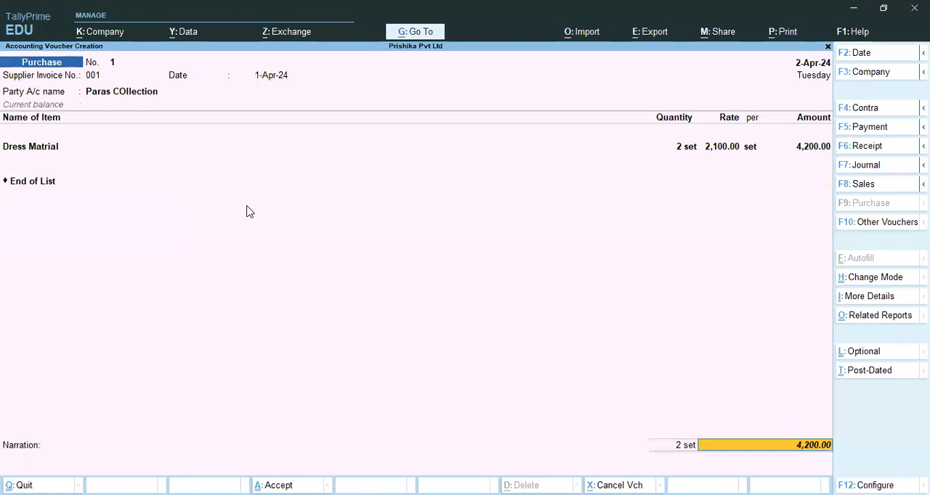
pyautogui.press('Return')
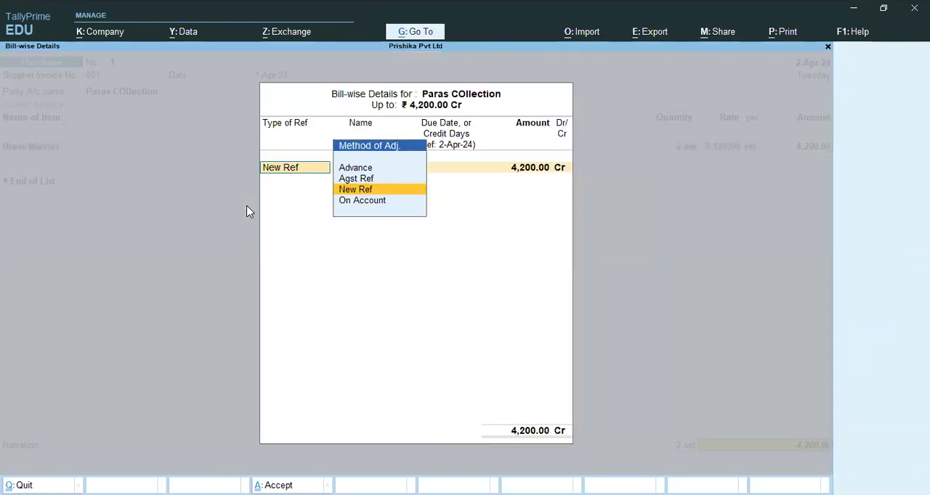
# - Record the bill as a New Ref named "Paras COllection" and accept its remaining bill-wise details
pyautogui.press('Return')
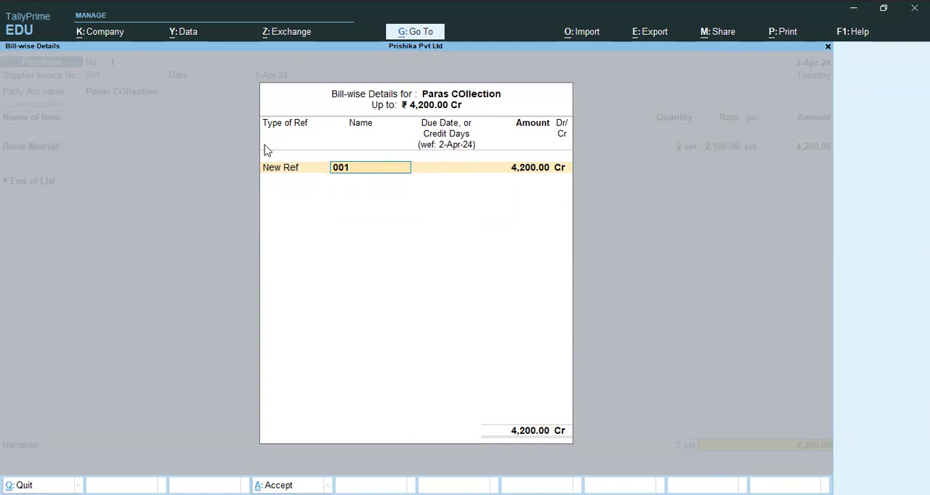
pyautogui.write('Paras COllection')
pyautogui.press('Return')
pyautogui.press('Return')
pyautogui.press('Return')
pyautogui.press('Return')
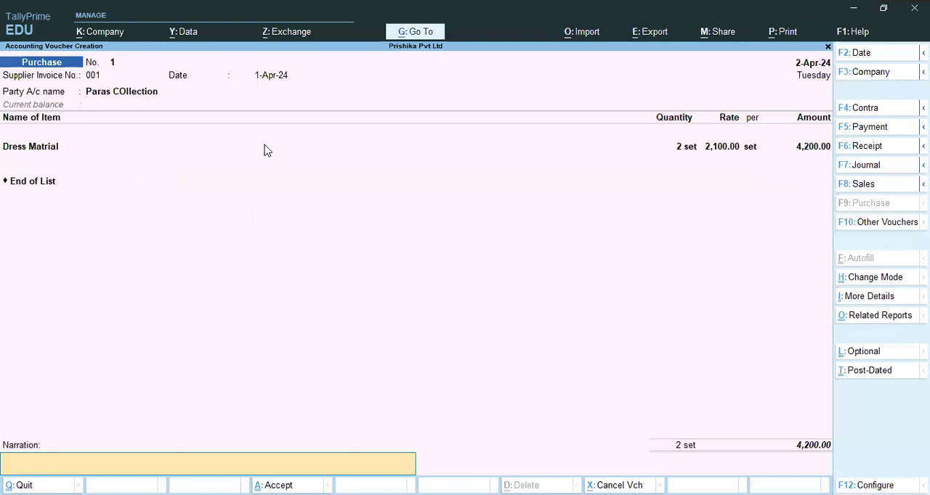
# - Enter the narration "being product purchased from para collection." and save the purchase voucher
pyautogui.write('being')
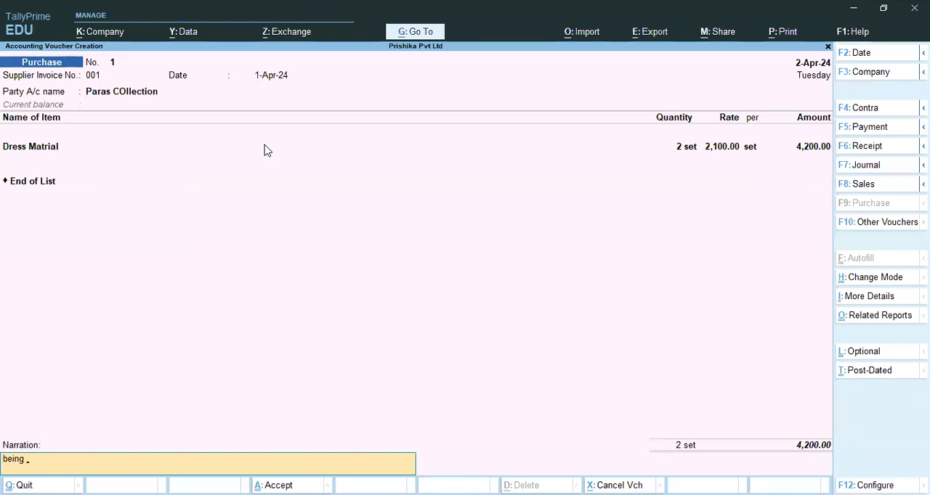
pyautogui.write(' product purchased from para cp')
pyautogui.press('BackSpace')
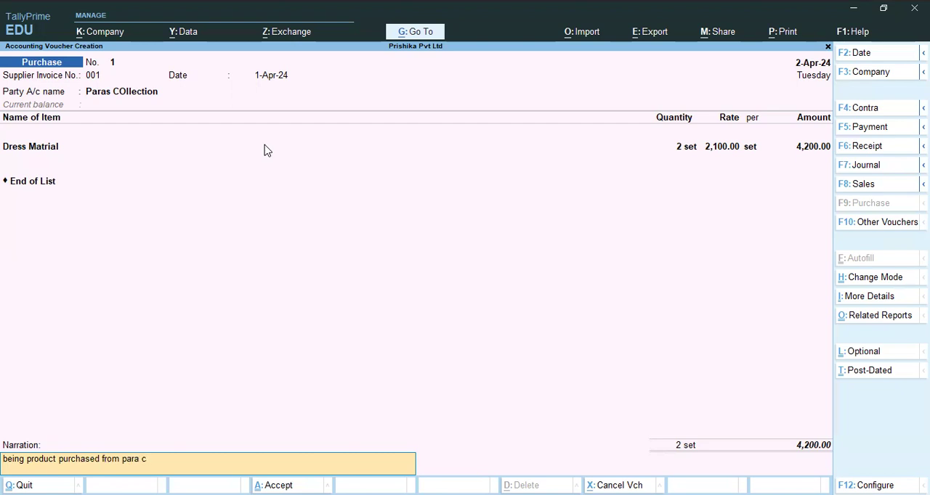
pyautogui.write('ollection.')
pyautogui.press('Return')
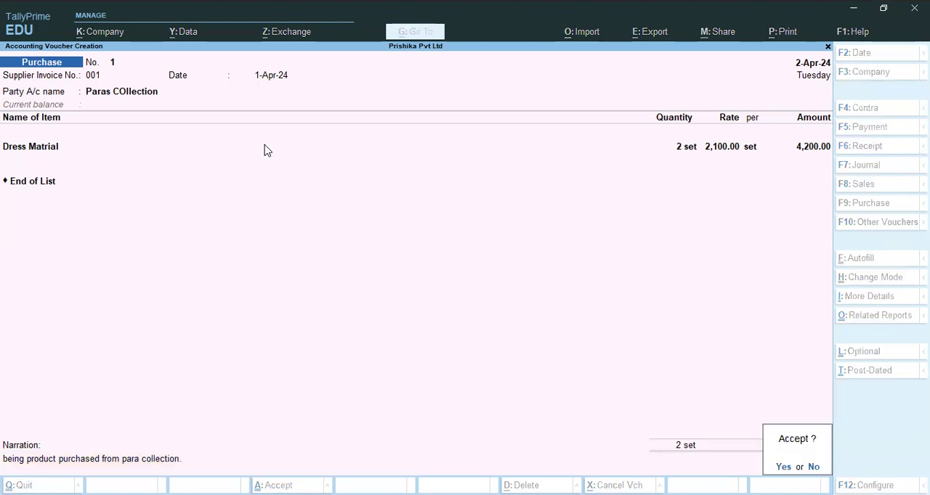
pyautogui.press('Return')
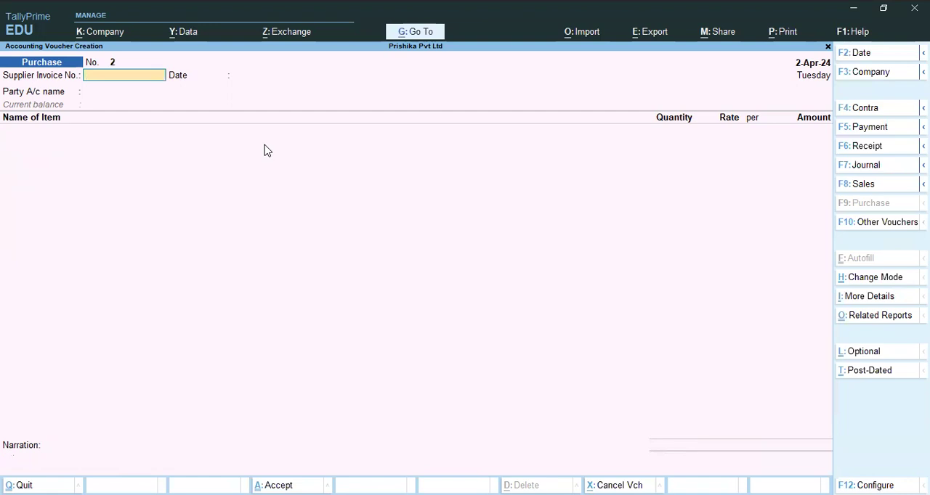
# - Leave purchase voucher 2's supplier invoice number and date blank and create the party ledger "Dmart" under Sundry Creditors
pyautogui.press('Return')
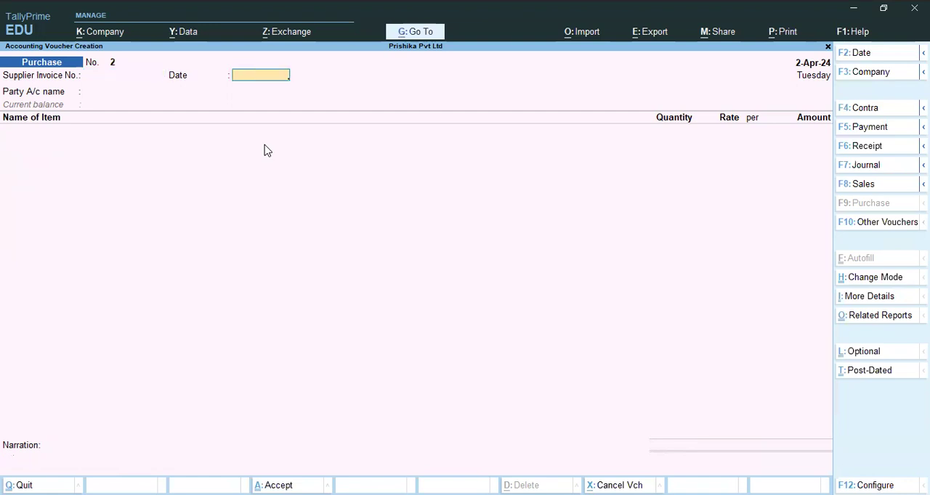
pyautogui.press('Return')
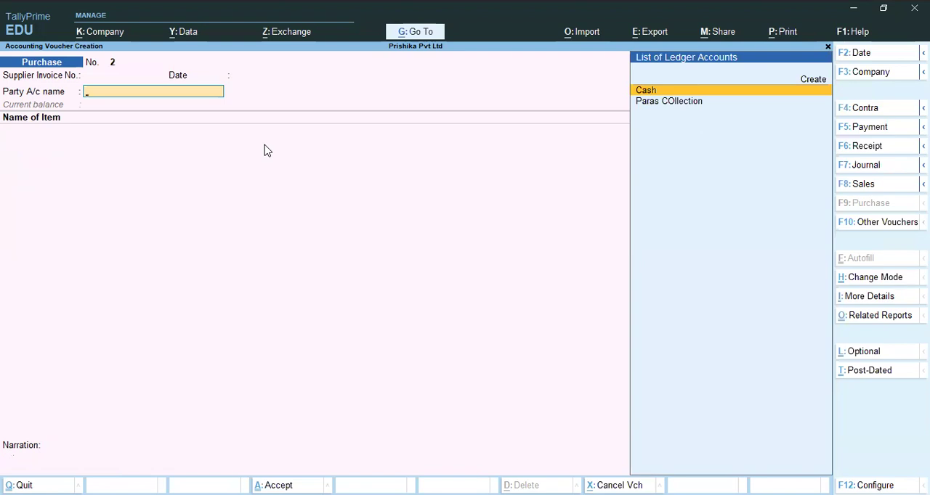
pyautogui.hotkey('alt', 'c')
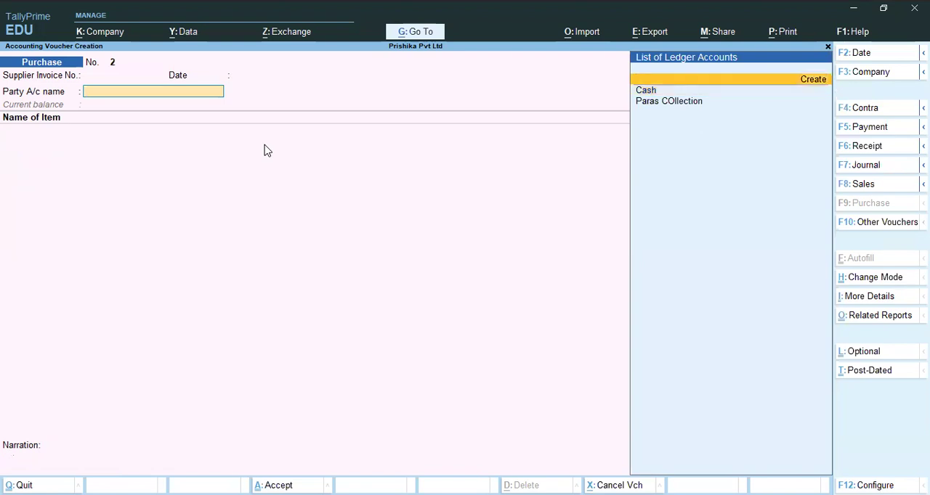
pyautogui.write('Dmart')
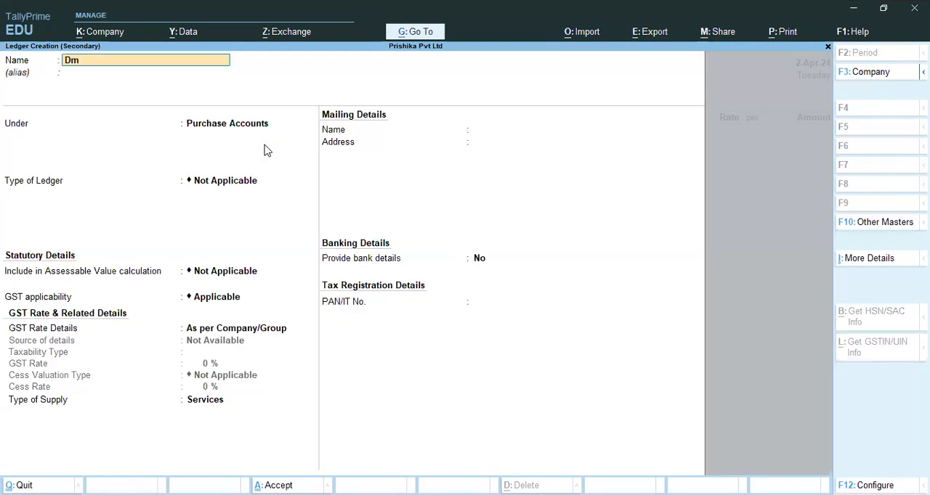
pyautogui.press('Return')
pyautogui.press('Return')
pyautogui.write('Sun')
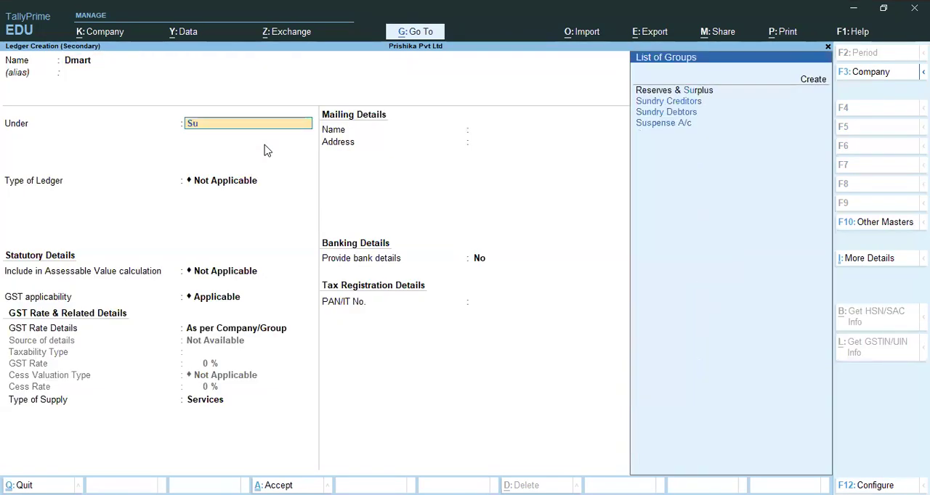
pyautogui.press('Down')
pyautogui.press('Up')
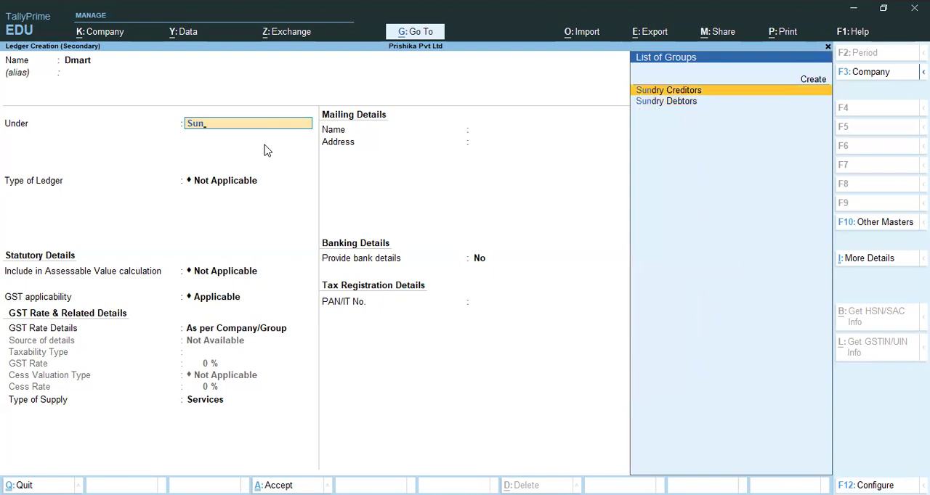
pyautogui.press('Return')
pyautogui.hotkey('ctrl', 'a')
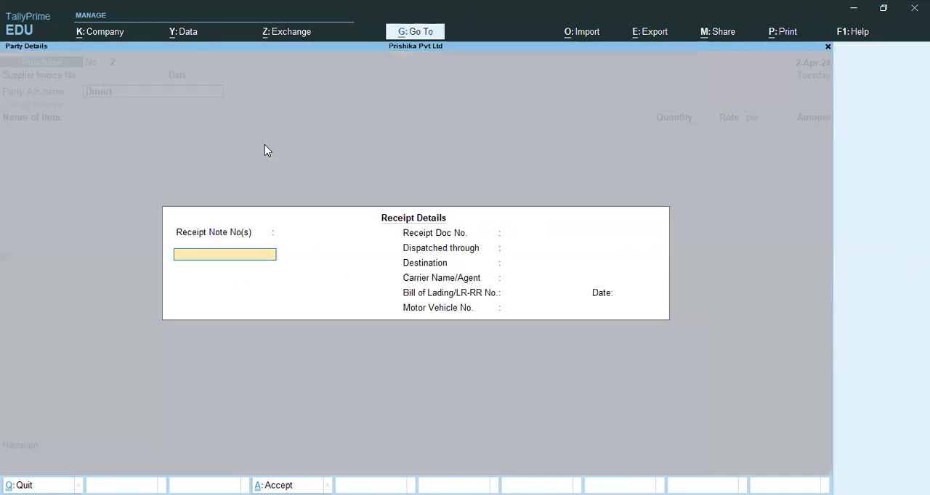
# - Leave the receipt details blank and accept the default party details for Dmart
pyautogui.press('Return')
pyautogui.hotkey('ctrl', 'a')
pyautogui.press('Return')
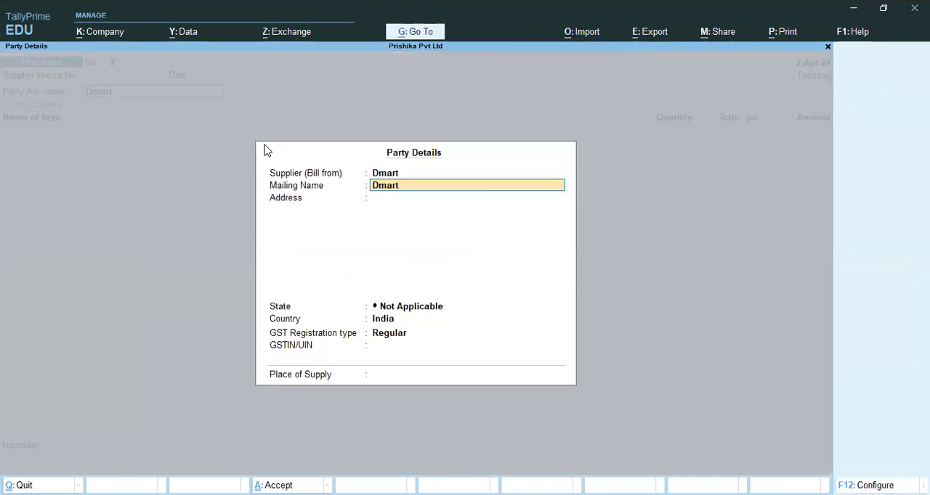
pyautogui.hotkey('ctrl', 'a')
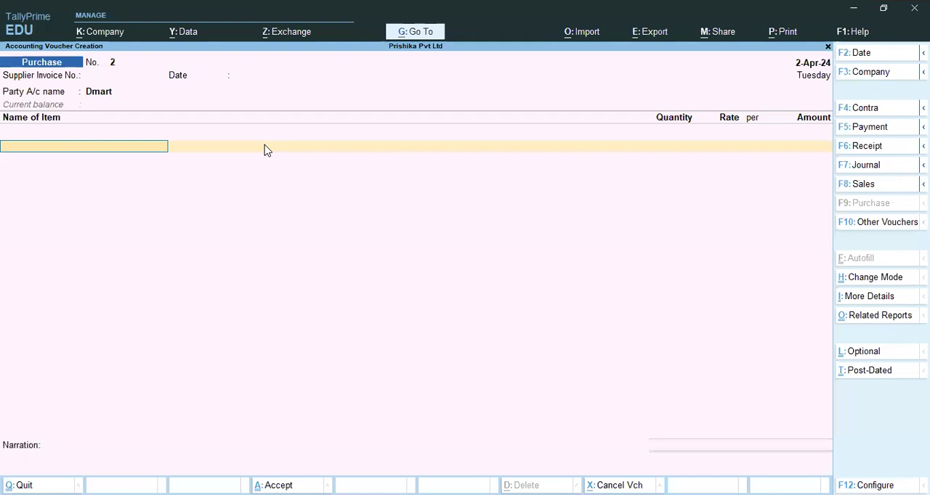
# - Start a new stock item named "Sugar" under Primary, with its category left as Not Applicable
pyautogui.hotkey('alt', 'c')
pyautogui.press('space')
pyautogui.hotkey('alt', 'c')
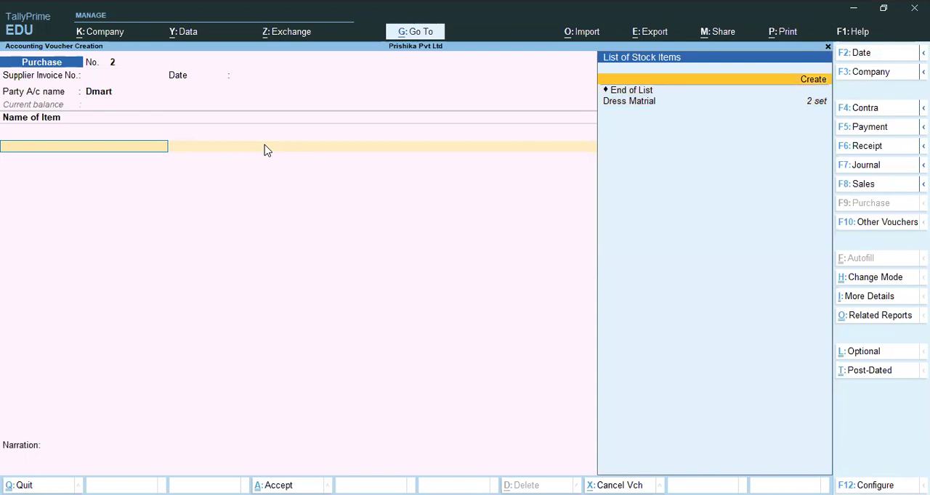
pyautogui.write('Sugar')
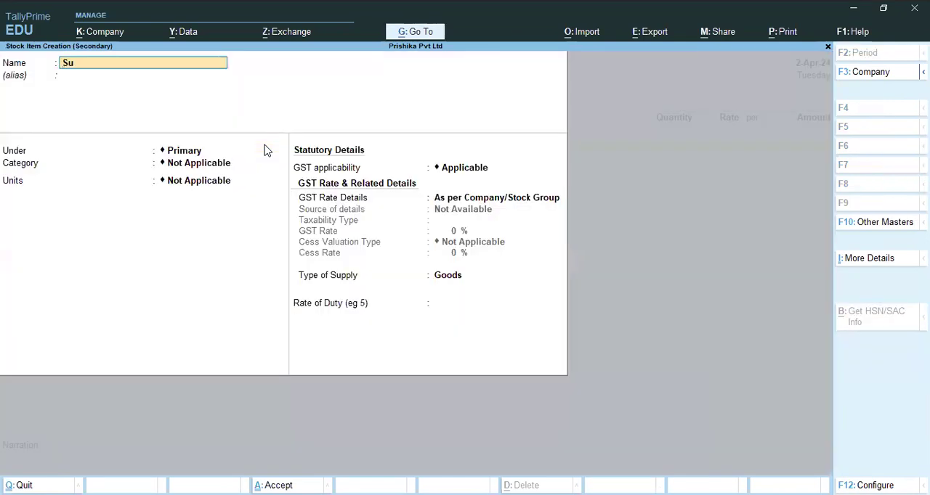
pyautogui.press('Return')
pyautogui.press('Return')
# - Create the unit "kg" with the quantity code KGS-KILOGRAMS for Sugar and save both the unit and the stock item
pyautogui.press('Return')
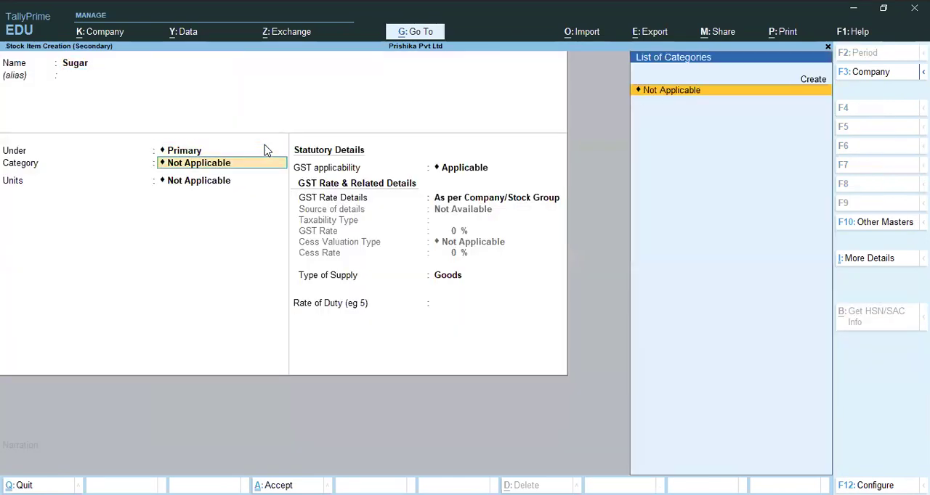
pyautogui.press('Return')
pyautogui.press('Up')
pyautogui.press('Return')
pyautogui.write('kg')
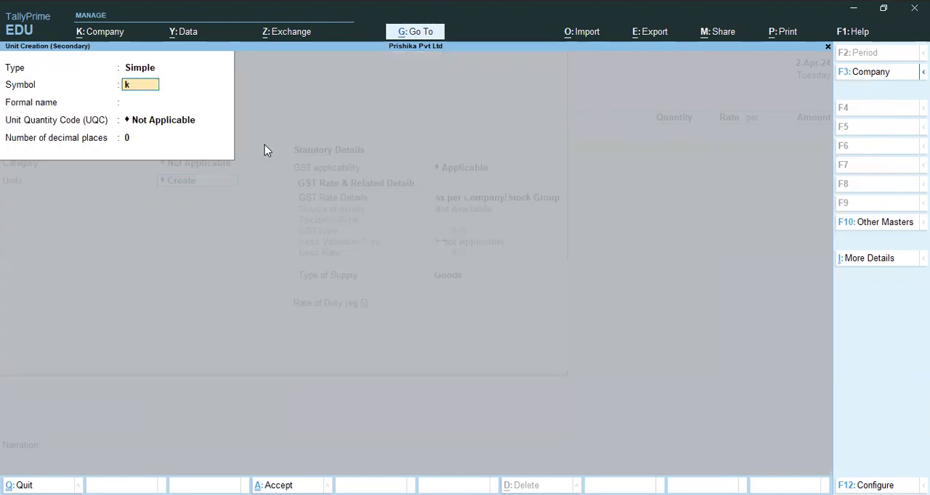
pyautogui.press('Return')
pyautogui.press('Return')
pyautogui.write('k')
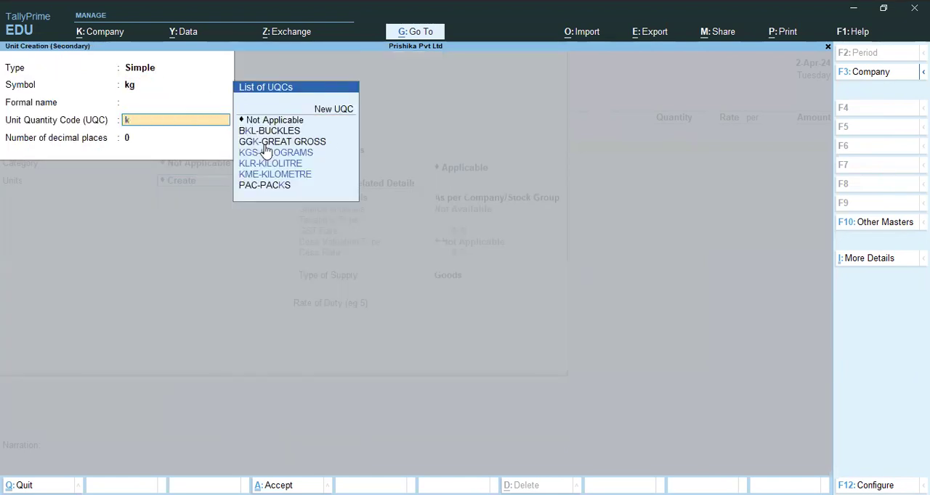
pyautogui.press('Down')
pyautogui.click(266, 152)
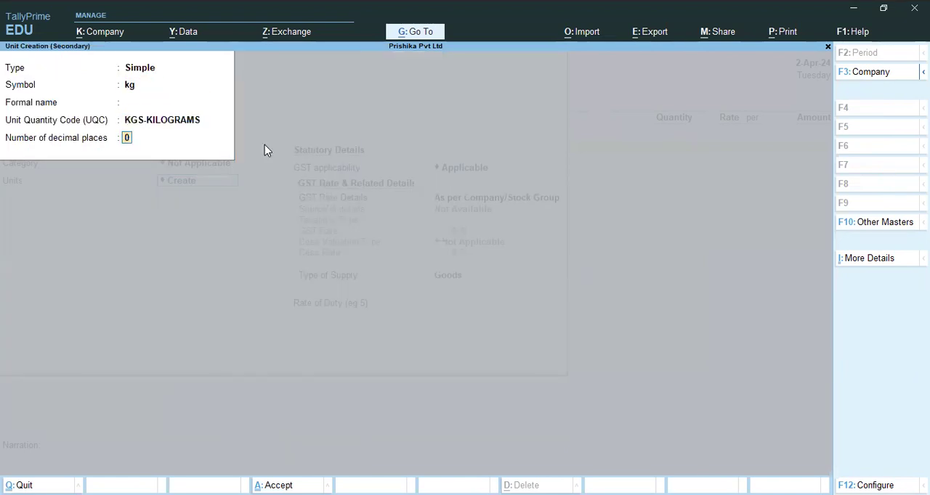
pyautogui.hotkey('ctrl', 'a')
pyautogui.hotkey('ctrl', 'a')
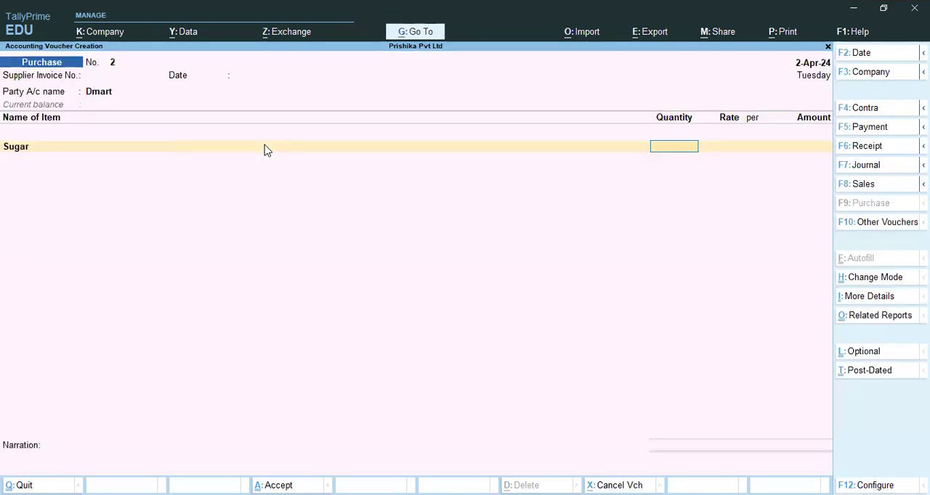
# - Enter 5 kg of Sugar at a rate of 42 per kg and allocate the amount to the Purchase ledger
pyautogui.write('5')
pyautogui.press('Return')
pyautogui.write('42')
pyautogui.press('Return')
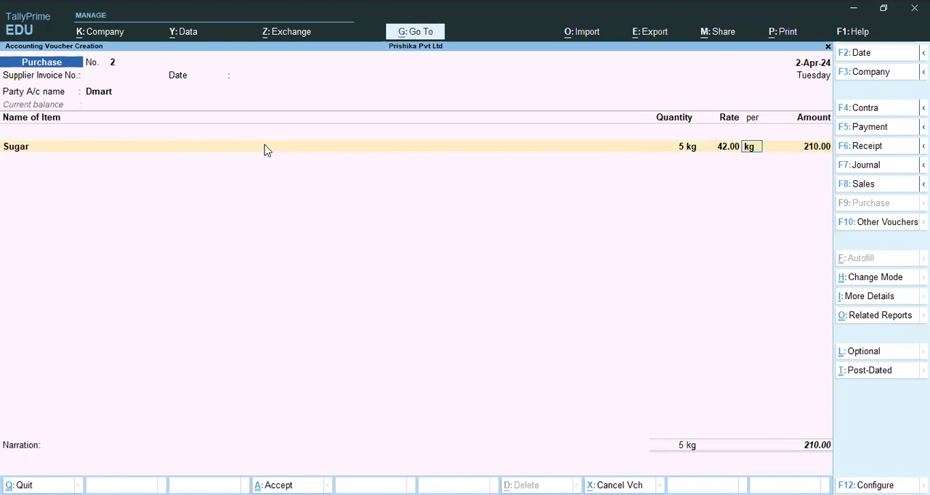
pyautogui.press('Return')
pyautogui.press('Return')
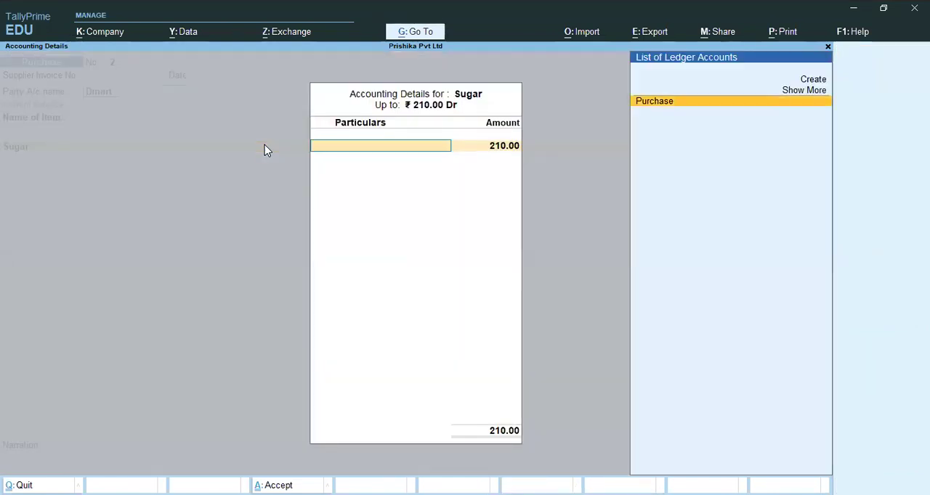
pyautogui.press('Return')
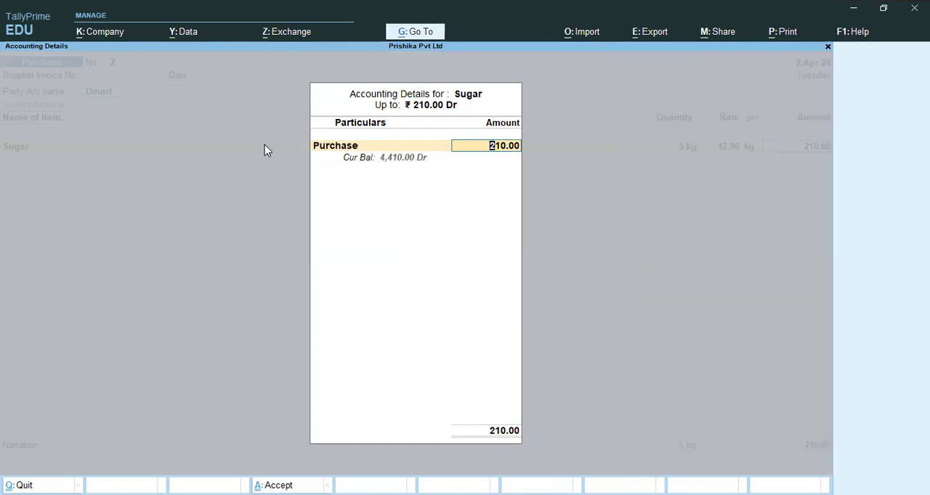
pyautogui.press('Return')
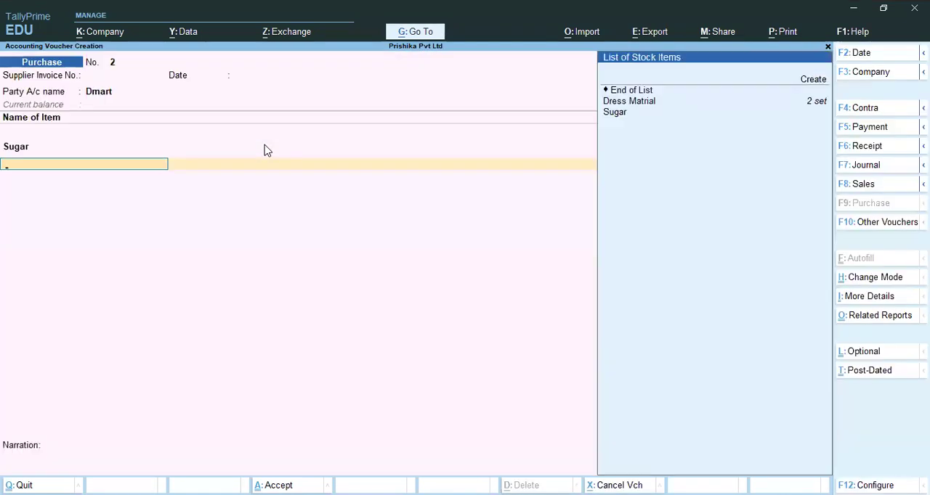
# - Start a second new stock item named "Oil" under Primary from the voucher's next item line
pyautogui.press('Up')
pyautogui.press('Up')
pyautogui.press('Up')
pyautogui.press('Up')
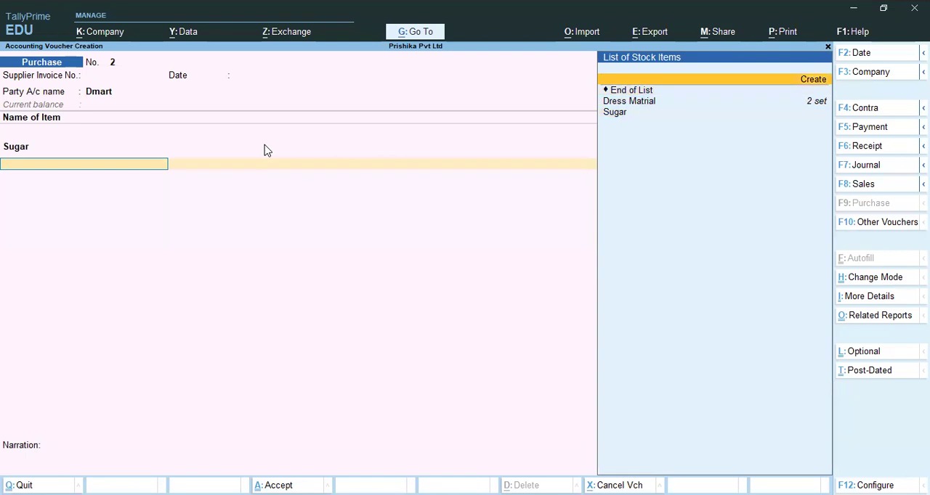
pyautogui.press('Return')
pyautogui.write('Oil')
pyautogui.press('Return')
pyautogui.press('Return')
pyautogui.press('Return')
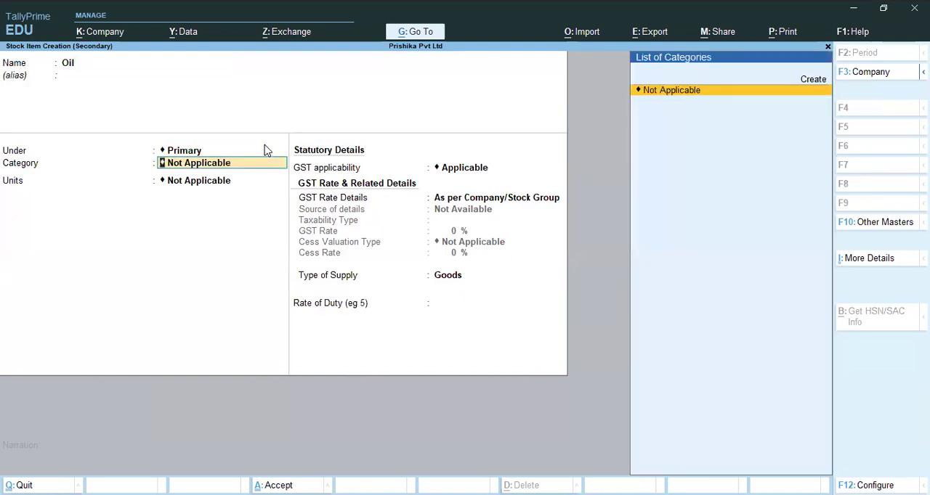
# - Create the unit "litrs" with the quantity code LTR-LITRES for Oil and save both the unit and the stock item
pyautogui.press('Up')
pyautogui.press('Return')
pyautogui.write('litrs')
pyautogui.press('Return')
pyautogui.press('Return')
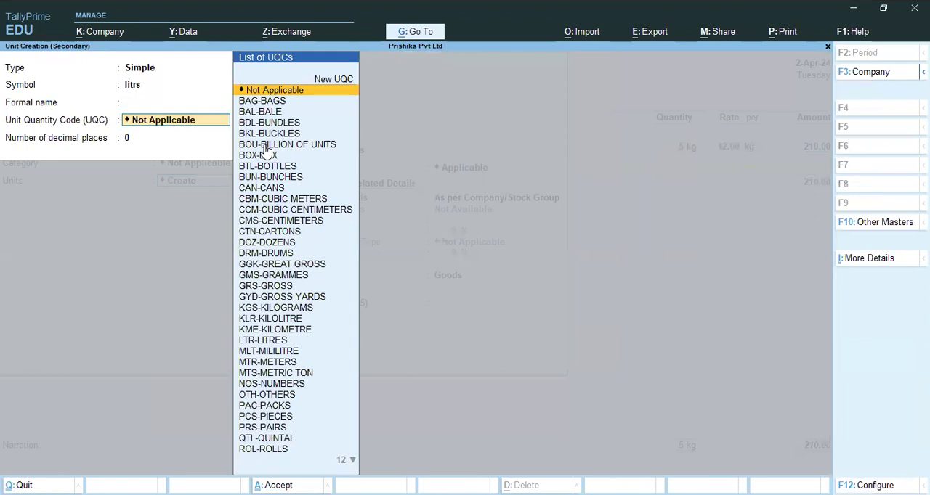
pyautogui.write('li')
pyautogui.press('Down')
pyautogui.press('Down')
pyautogui.press('Down')
pyautogui.press('Down')
pyautogui.press('Return')
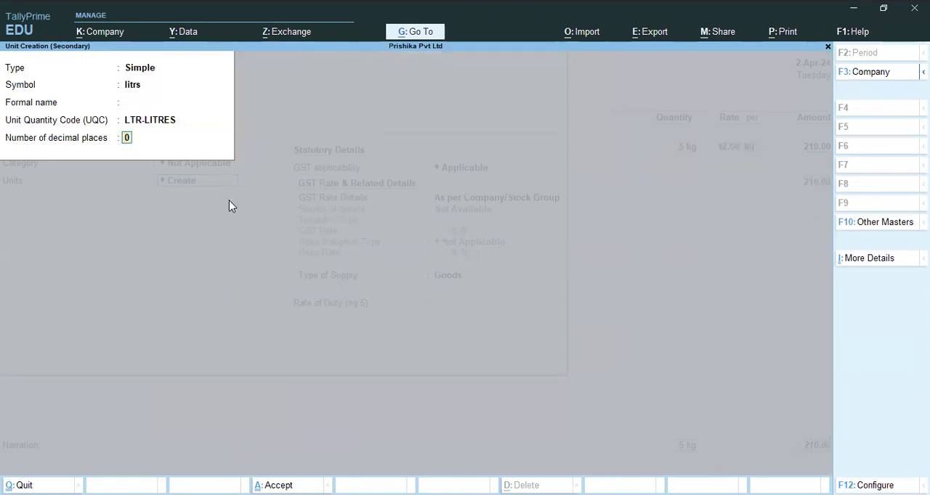
pyautogui.press('Return')
pyautogui.press('Return')
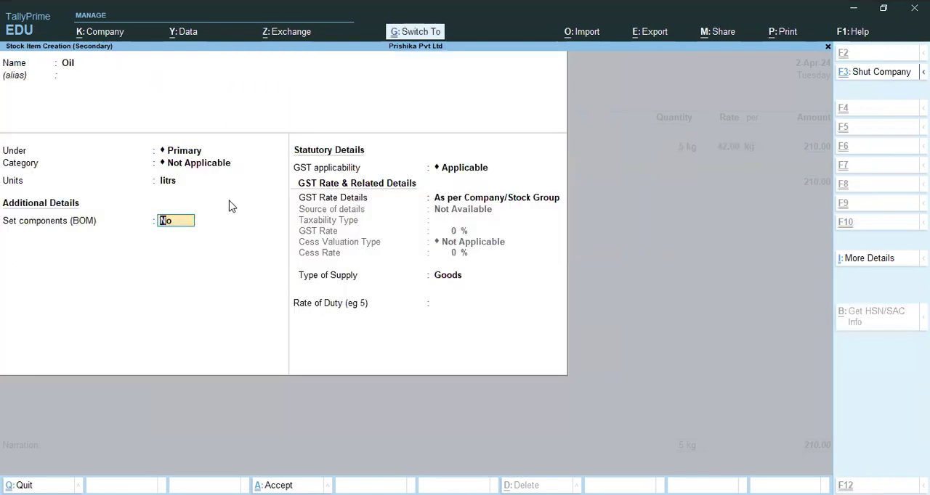
pyautogui.hotkey('ctrl', 'a')
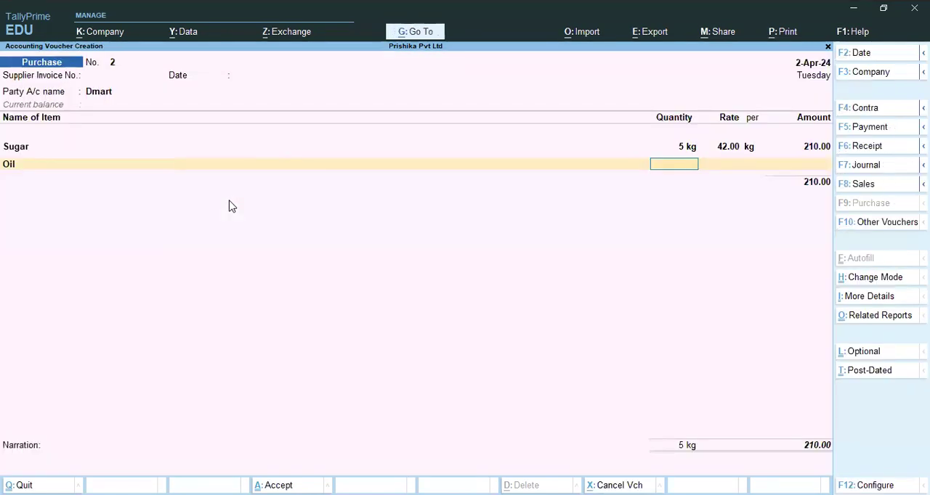
# - Enter 5 litrs of Oil at a rate of 180 and allocate the amount to the Purchase ledger
pyautogui.write('5')
pyautogui.press('Return')
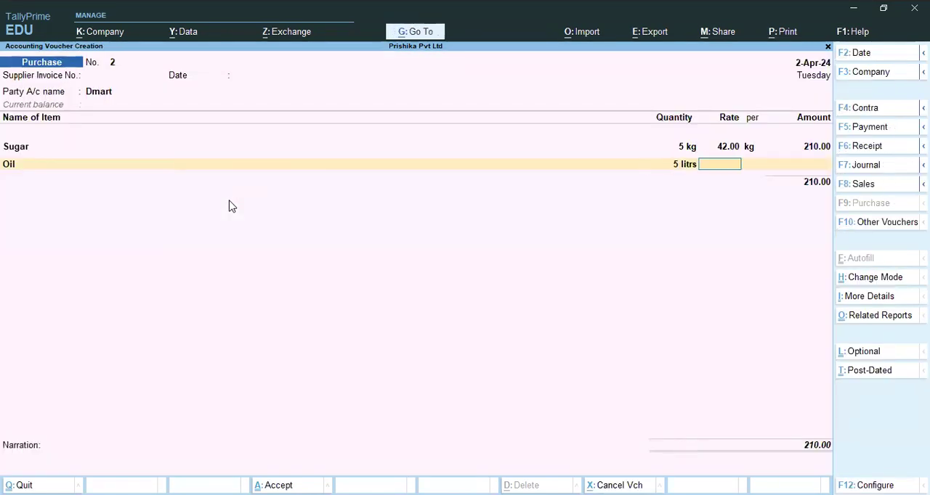
pyautogui.write('180')
pyautogui.press('Return')
pyautogui.press('Return')
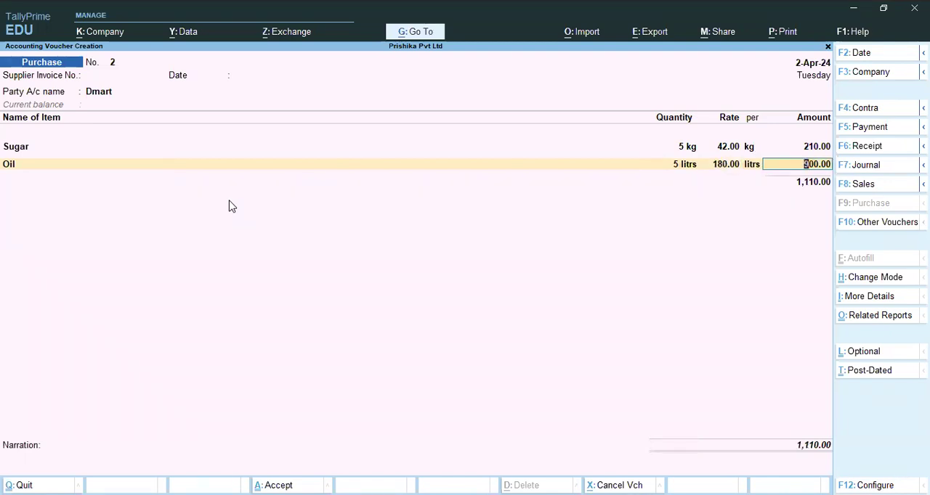
pyautogui.press('Return')
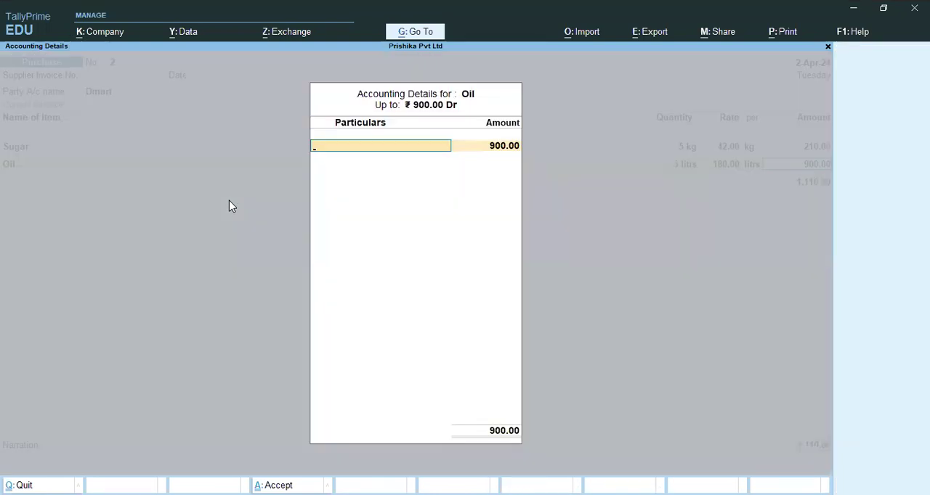
pyautogui.press('Return')
pyautogui.press('Return')
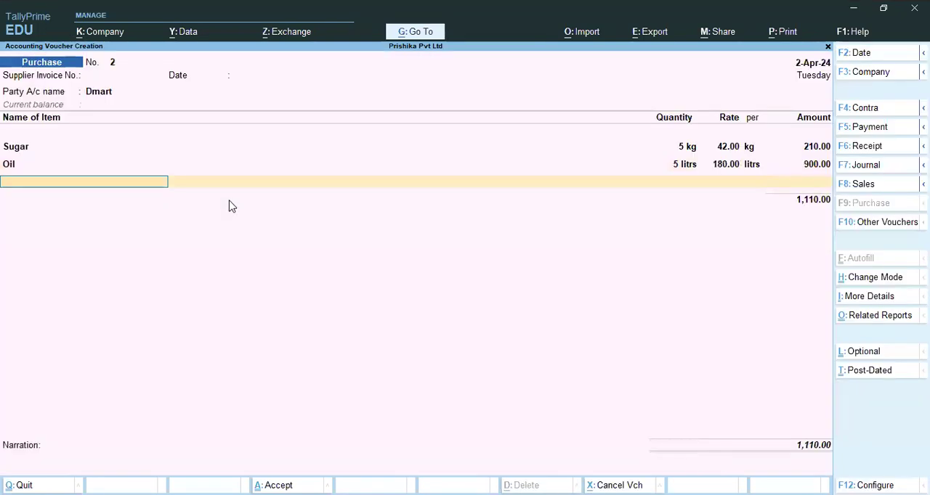
# - Create the stock item "Shirts" under Primary with the existing unit "set" for the voucher's third item line
pyautogui.press('Up')
pyautogui.press('Up')
pyautogui.press('Up')
pyautogui.press('Up')
pyautogui.press('Up')
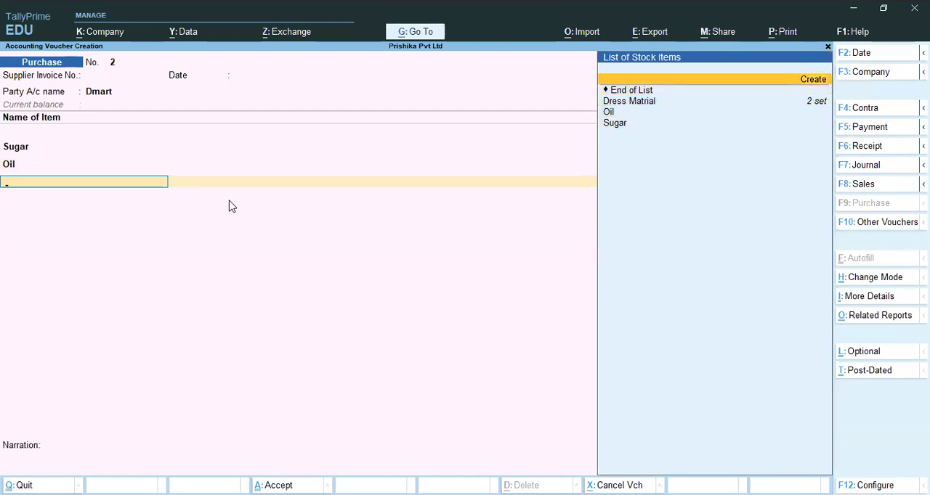
pyautogui.press('Return')
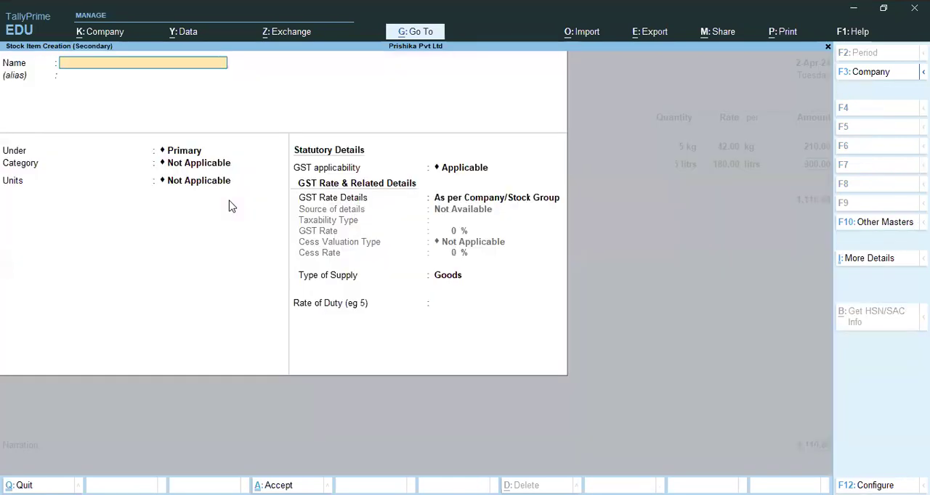
pyautogui.write('Shirts')
pyautogui.press('Return')
pyautogui.press('Return')
pyautogui.press('Return')
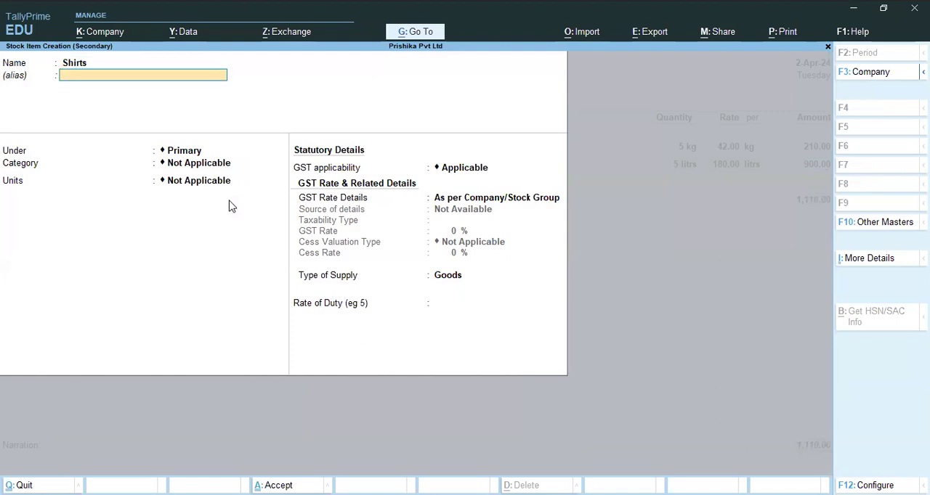
pyautogui.press('Return')
pyautogui.press('Down')
pyautogui.press('Down')
pyautogui.press('Down')
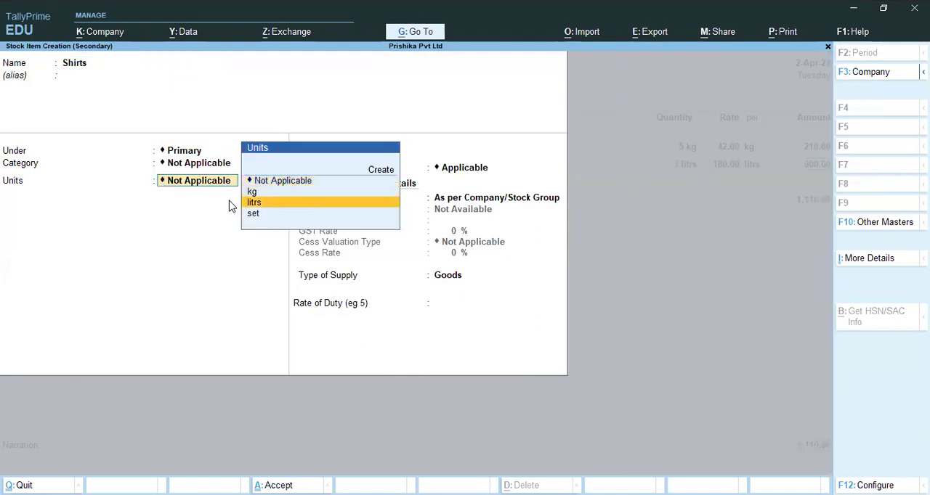
pyautogui.press('Return')
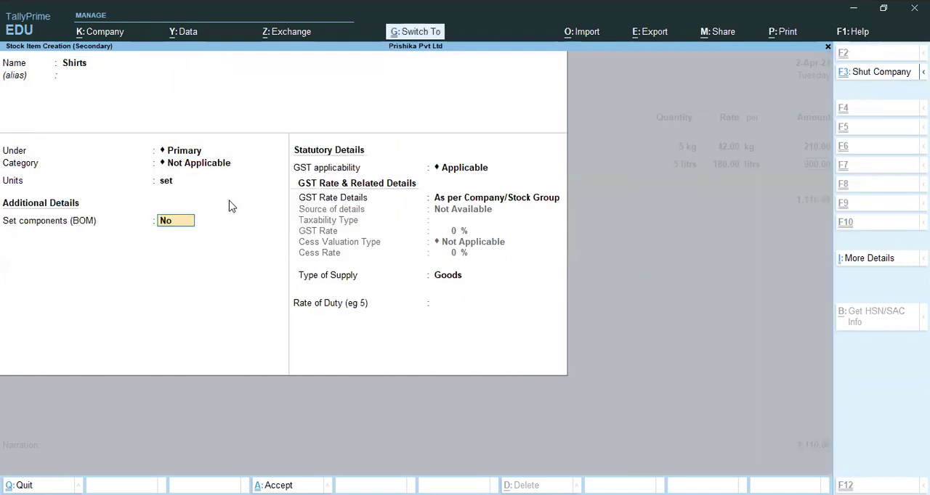
pyautogui.hotkey('ctrl', 'a')
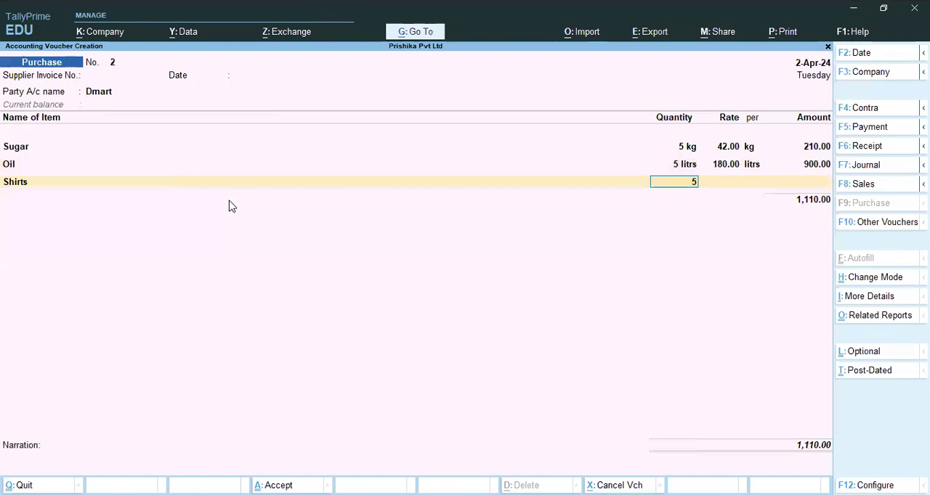
# - Enter 3 set of Shirts at a rate of 299 and allocate the amount to the Purchase ledger
pyautogui.write('3')
pyautogui.press('Return')
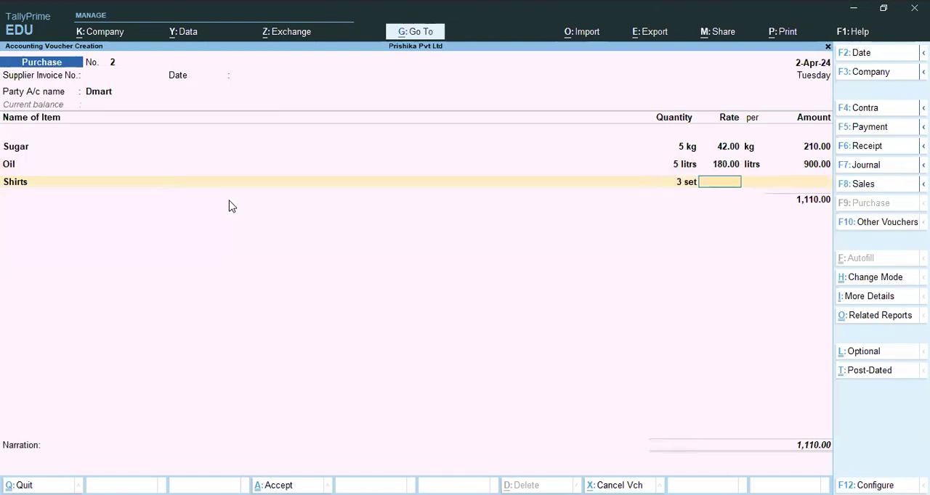
pyautogui.write('299')
pyautogui.press('Return')
pyautogui.press('Return')
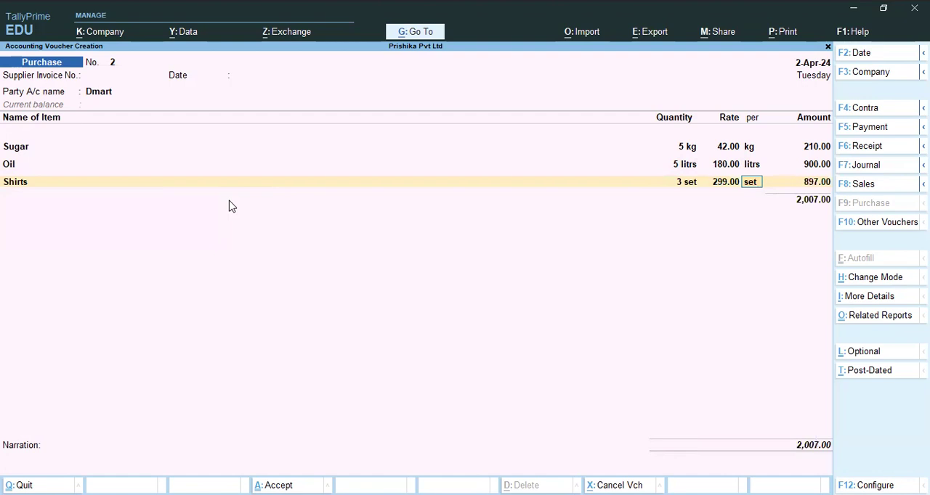
pyautogui.press('Return')
pyautogui.press('Return')
pyautogui.press('Return')
pyautogui.press('Return')
# - End the item list and record the bill as a New Ref named "Dmart", accepting the remaining bill-wise details
pyautogui.press('Return')
pyautogui.press('Return')
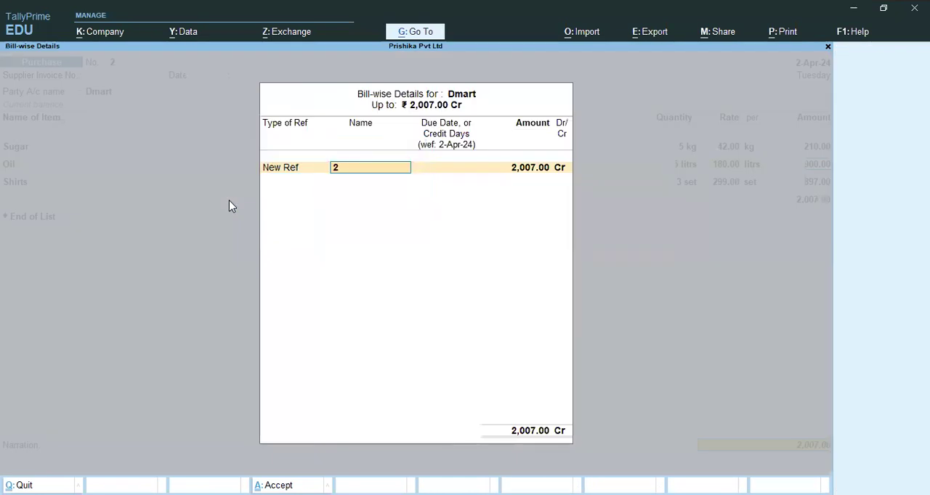
pyautogui.write('Dmart')
pyautogui.press('Return')
pyautogui.press('Return')
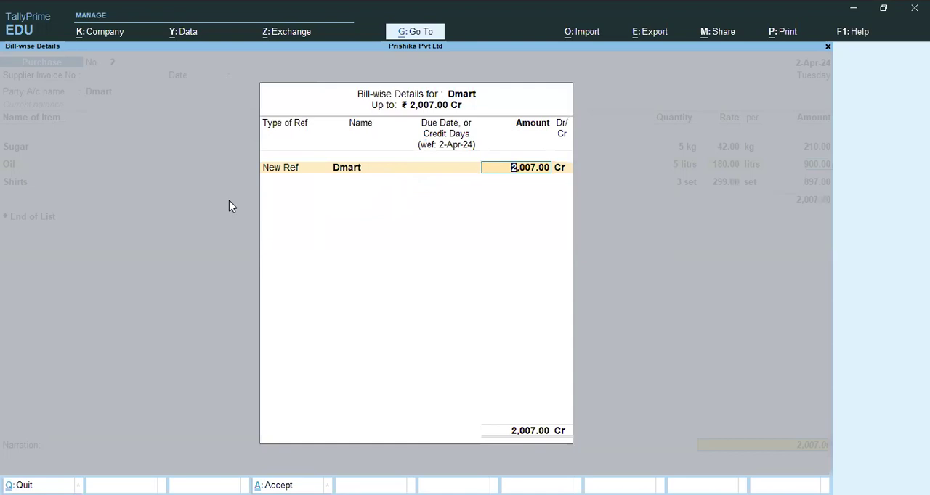
pyautogui.press('Return')
pyautogui.press('Return')
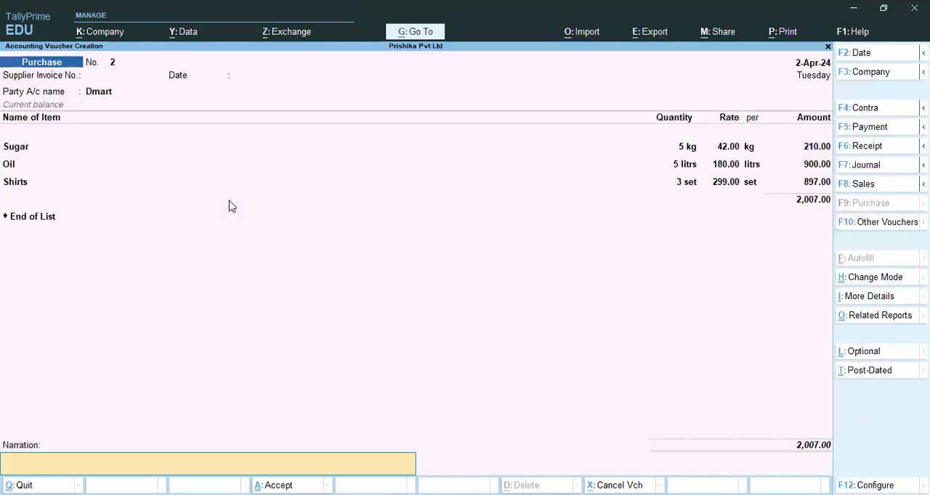
# - Enter the narration "being goods purcahsed" and save purchase voucher 2
pyautogui.write('being goods p')
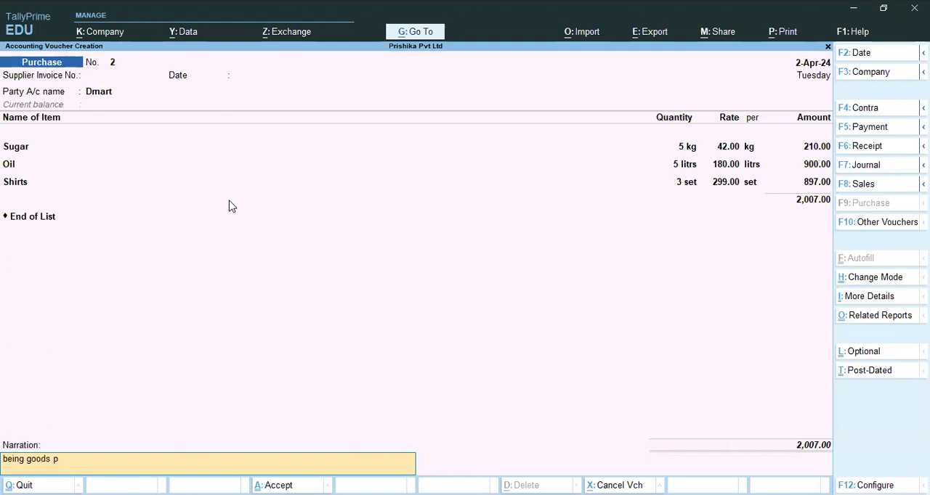
pyautogui.write('urcahsed')
pyautogui.press('Return')
pyautogui.press('Return')
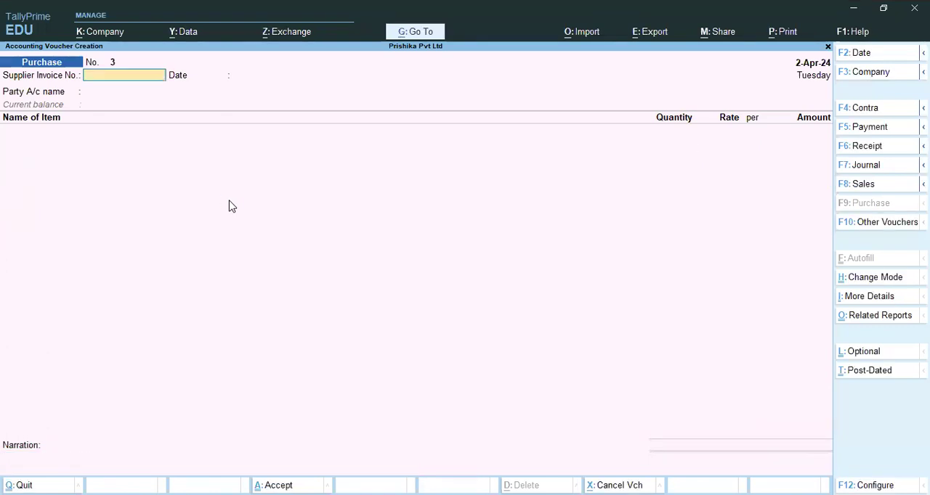
# - Quit purchase voucher entry and open the Day Book of Prishika Pvt Ltd
pyautogui.press('Escape')
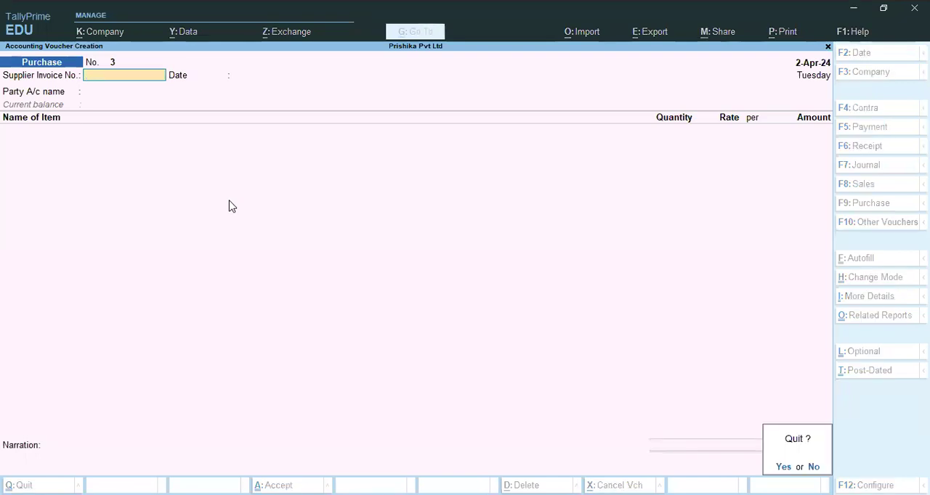
pyautogui.press('Return')
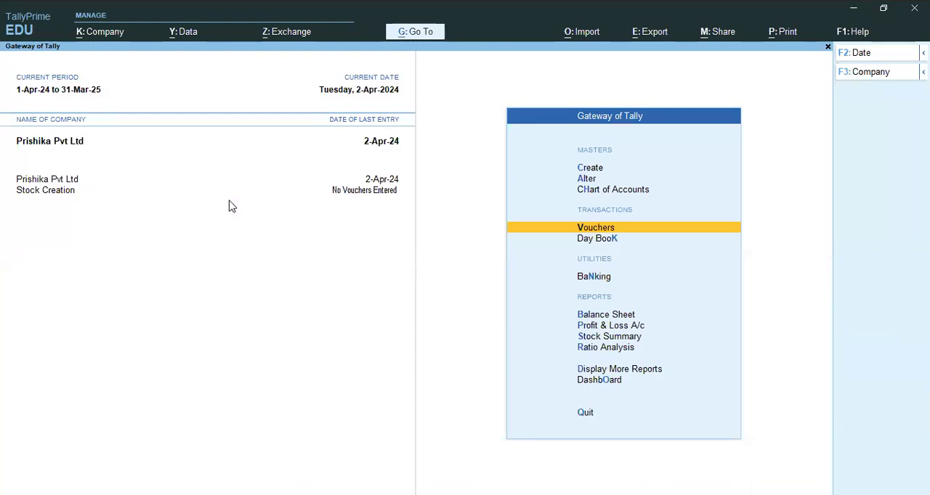
pyautogui.press('Down')
pyautogui.press('Return')
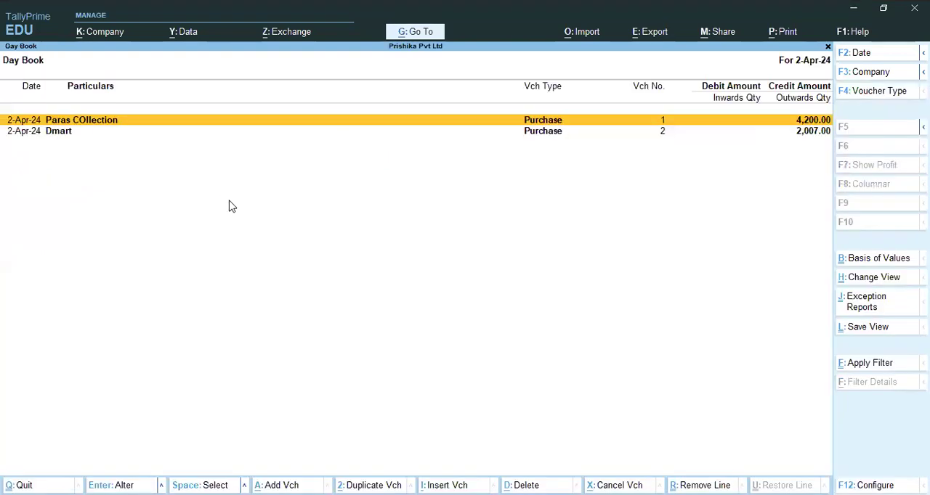
# - Open the Paras COllection purchase voucher from the Day Book for review and quit it without saving
pyautogui.press('Down')
pyautogui.press('Up')
pyautogui.press('Return')
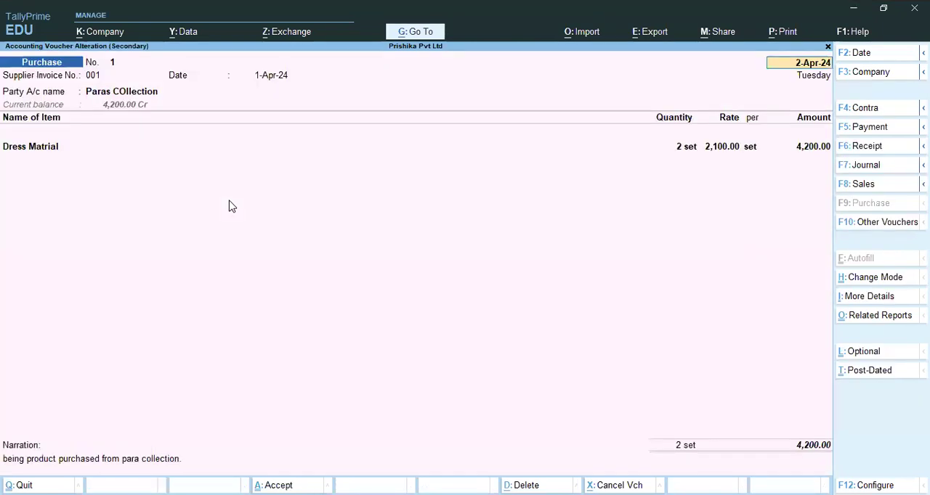
pyautogui.press('BackSpace')
pyautogui.press('Escape')
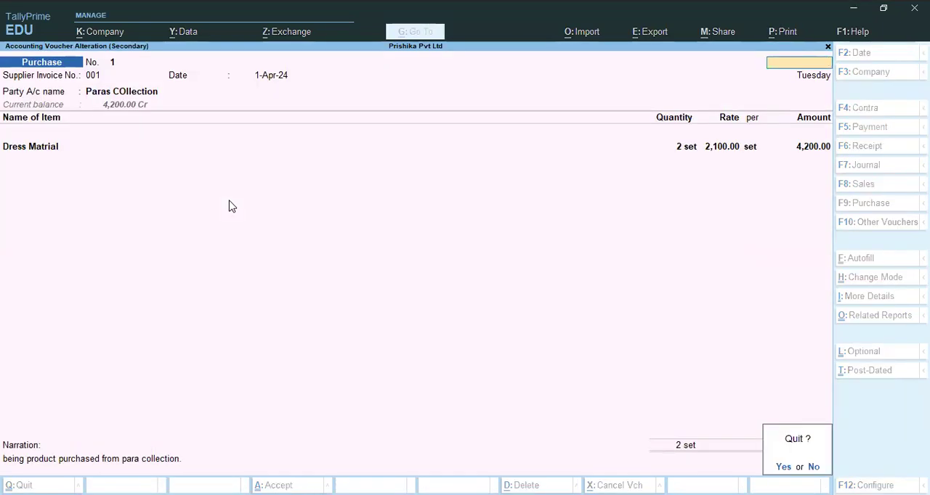
pyautogui.press('y')
# - Open the Dmart purchase voucher from the Day Book and advance through its header fields to the party account name
pyautogui.press('Down')
pyautogui.press('Return')
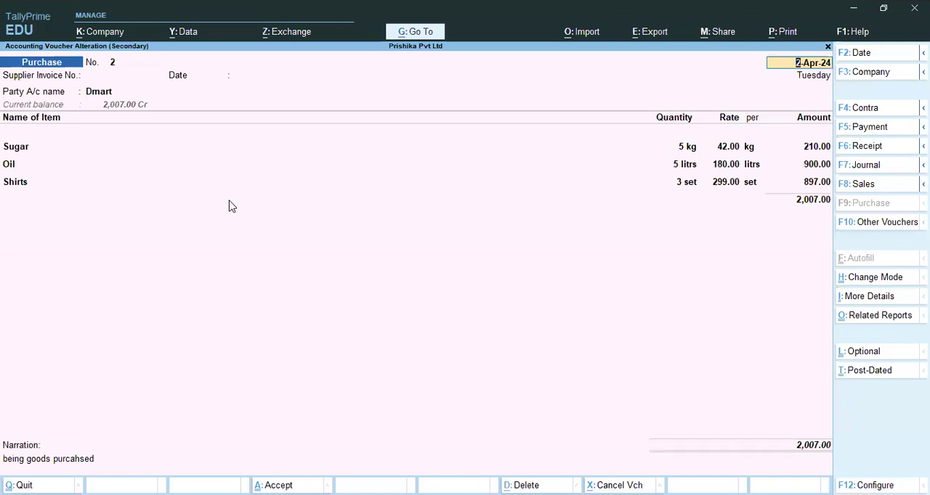
pyautogui.press('Return')
pyautogui.press('Return')
pyautogui.press('Return')
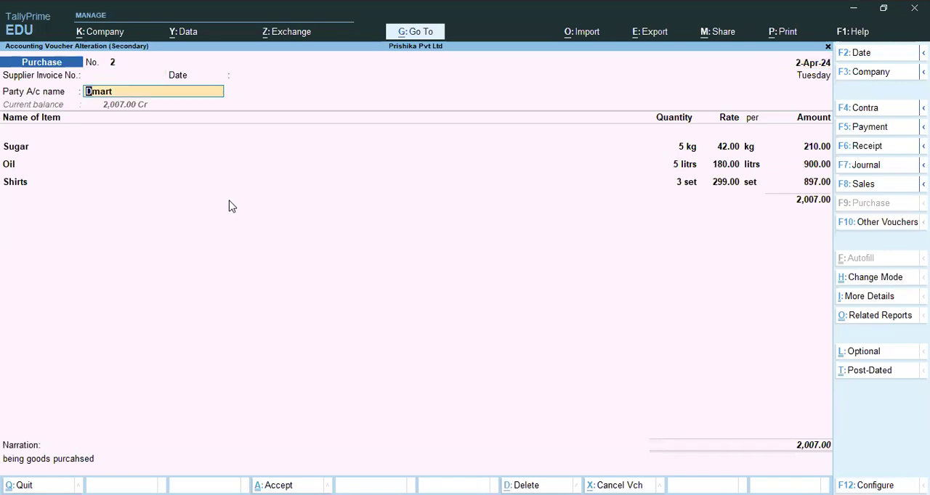
# - Bring up the deletion of the Dmart voucher but decline it, and return to the Gateway of Tally without saving
pyautogui.hotkey('alt', 'd')
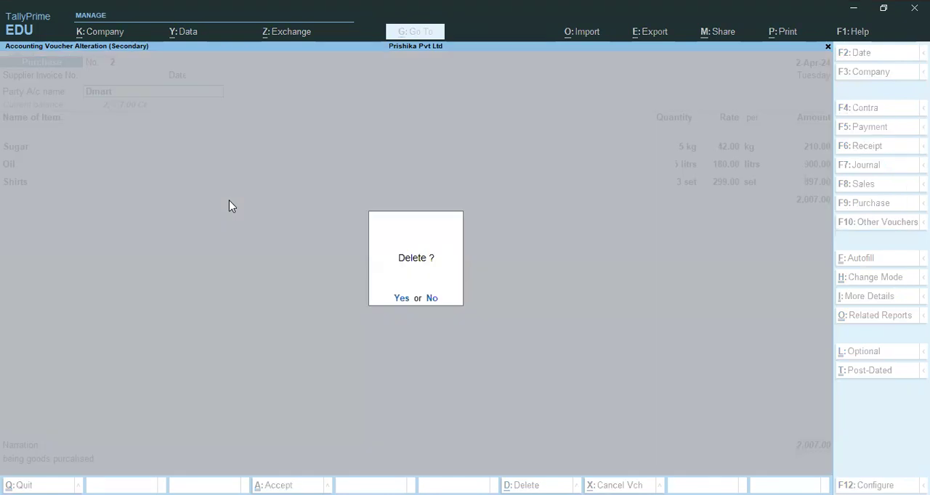
pyautogui.press('n')
pyautogui.press('BackSpace')
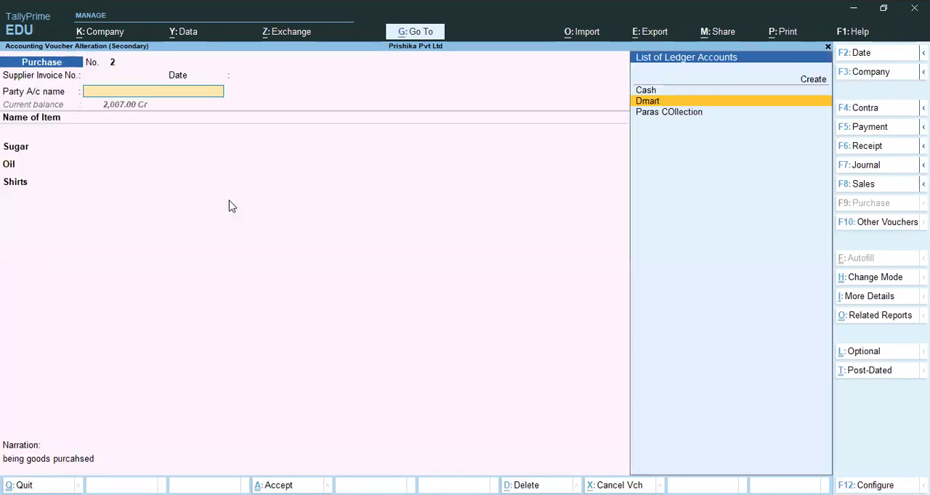
pyautogui.press('Escape')
pyautogui.press('y')
pyautogui.press('Escape')
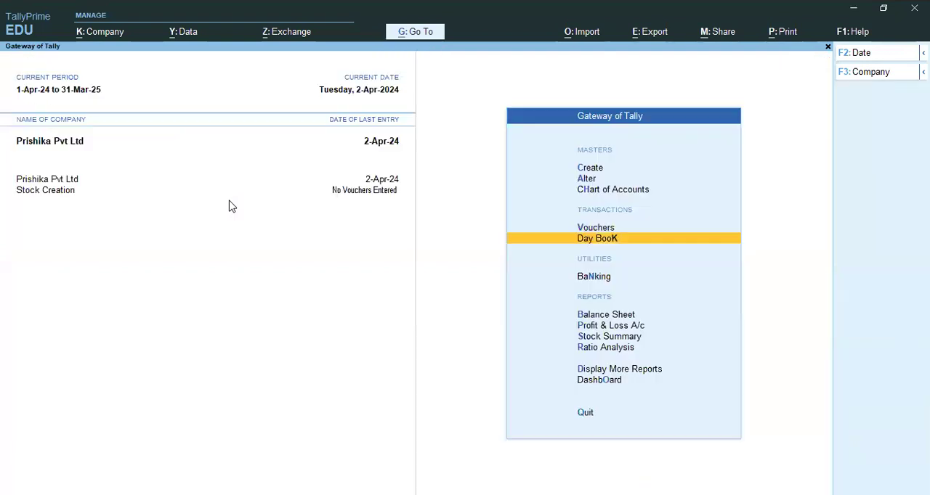
# - Start a new Sales voucher in voucher entry
pyautogui.press('Up')
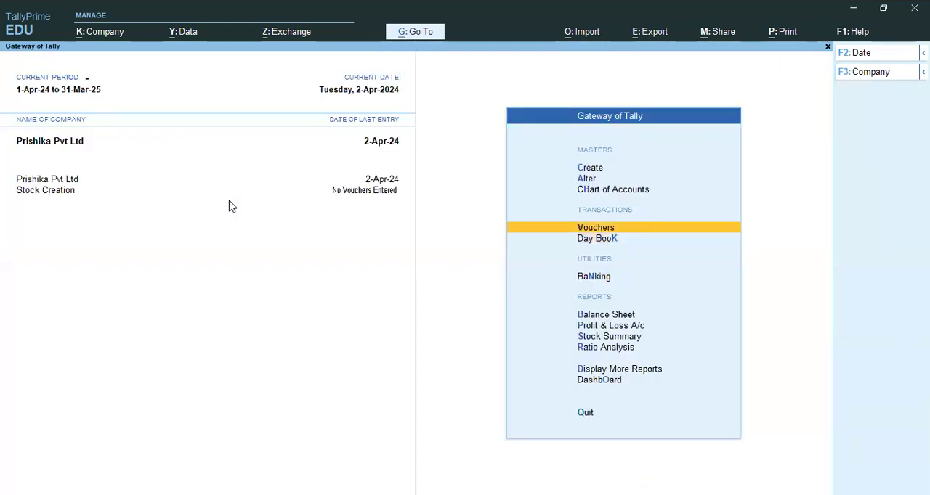
pyautogui.press('Return')
pyautogui.press('F8')
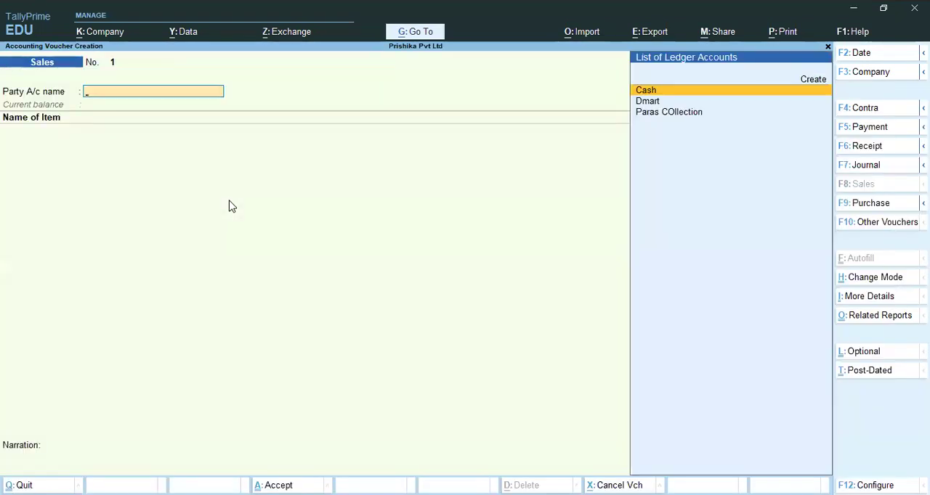